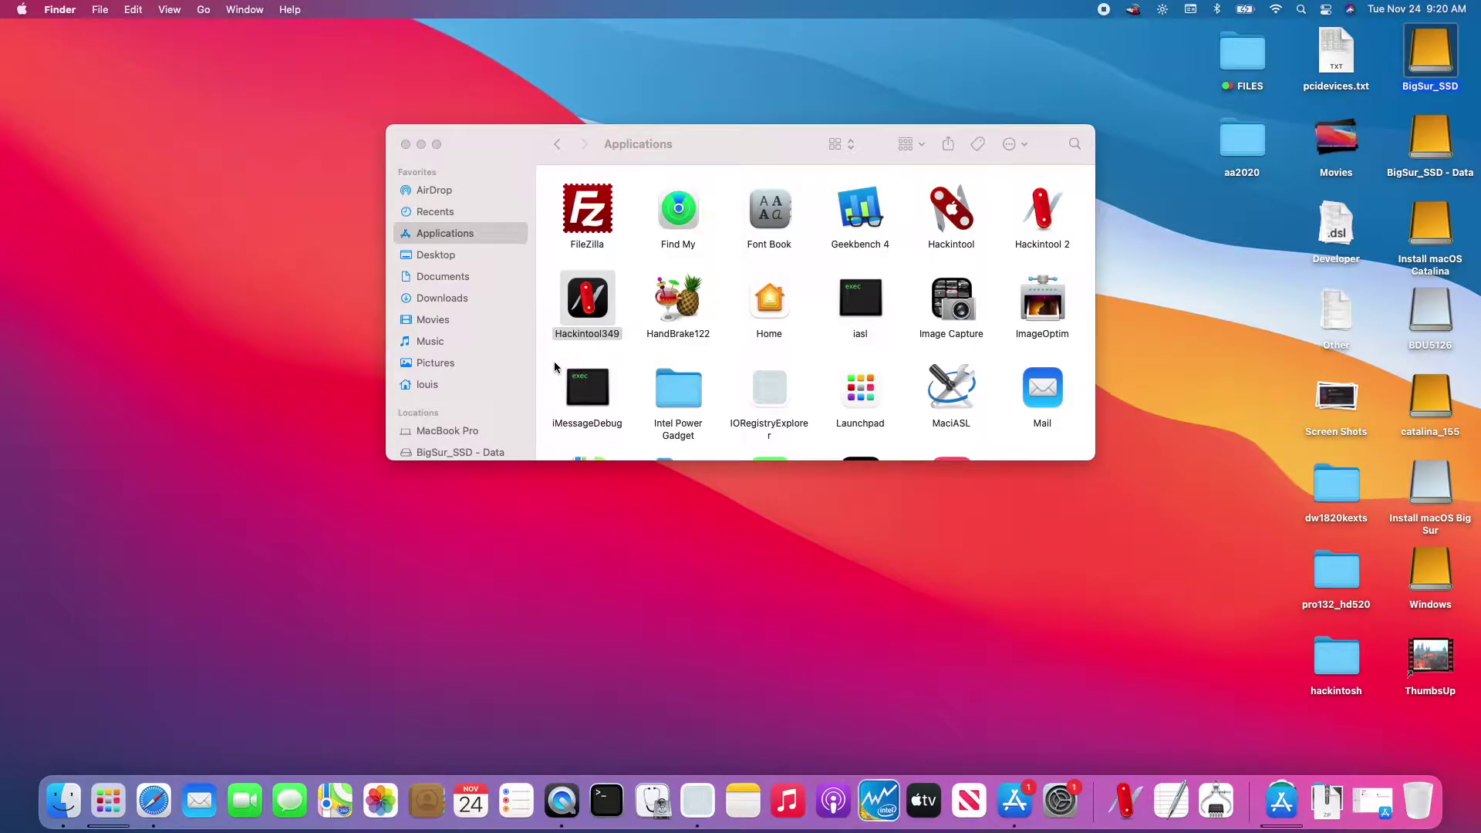
Step: Launch Hackintool349 from the Finder Applications folder
double_click(590, 299)
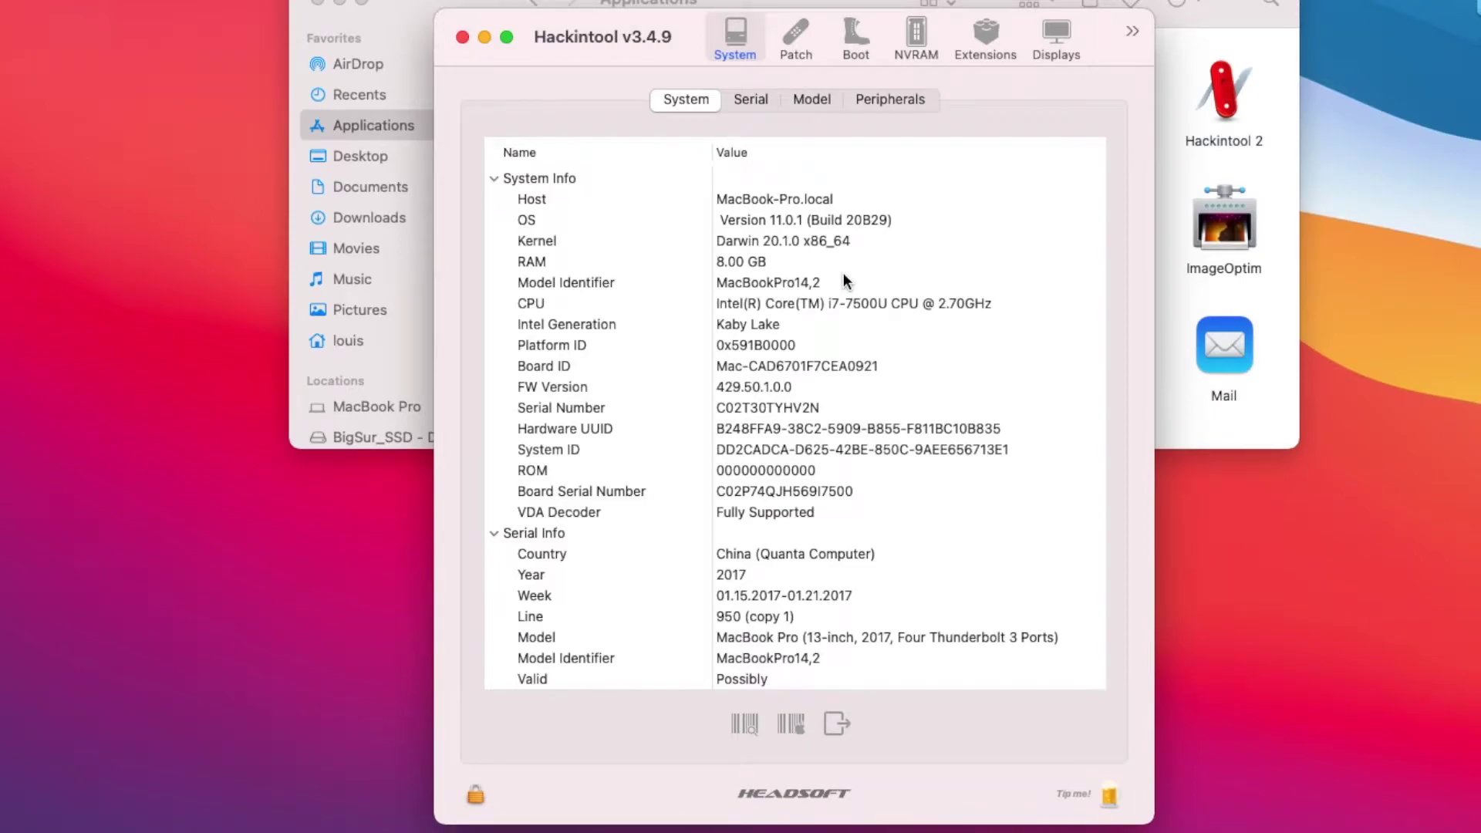
Step: Check Hackintool's PCIe device list, then open the exported pcidevices.plist from the Desktop
left_click(1132, 31)
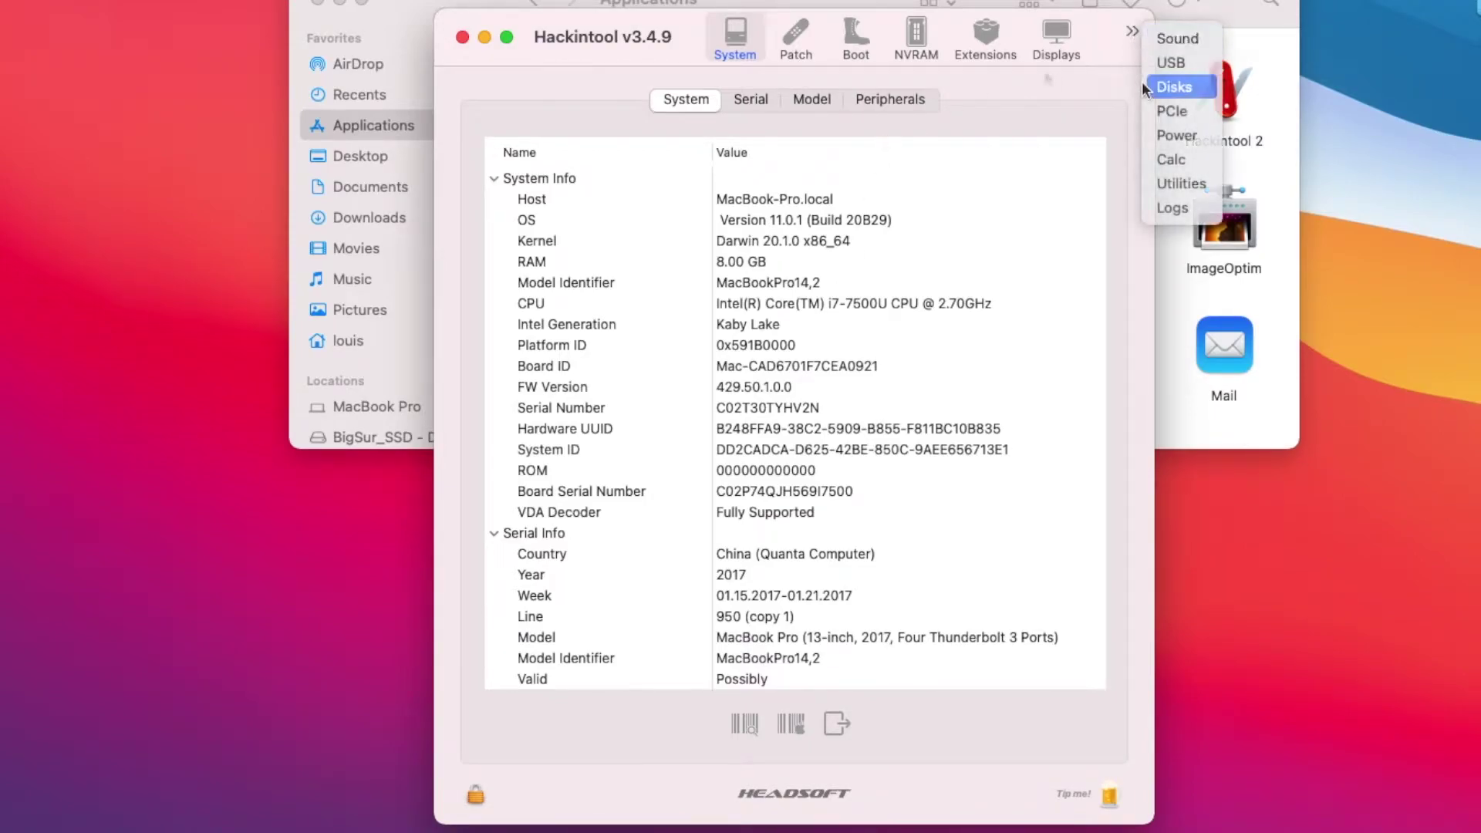
left_click(1166, 112)
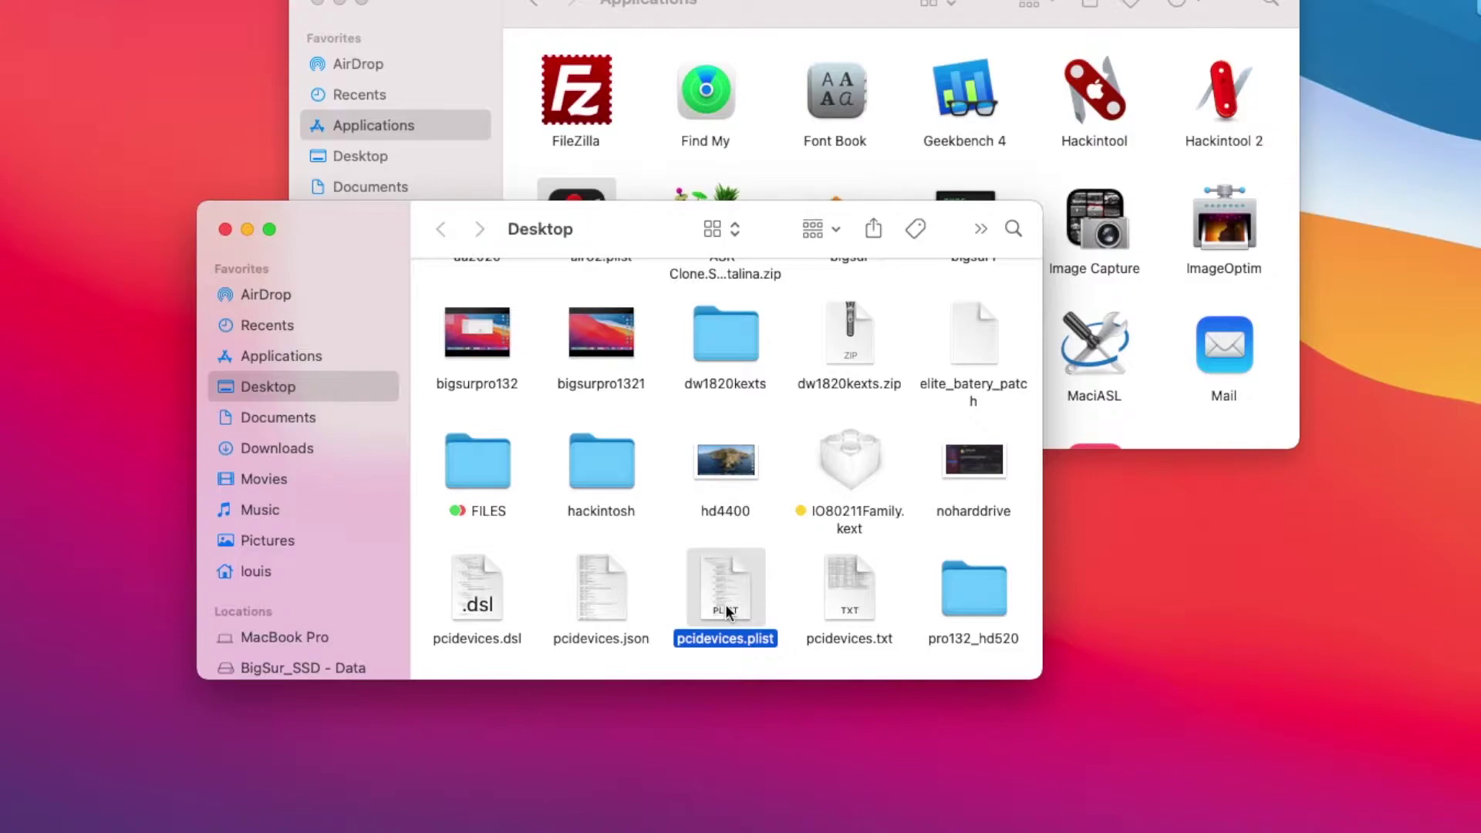
double_click(725, 604)
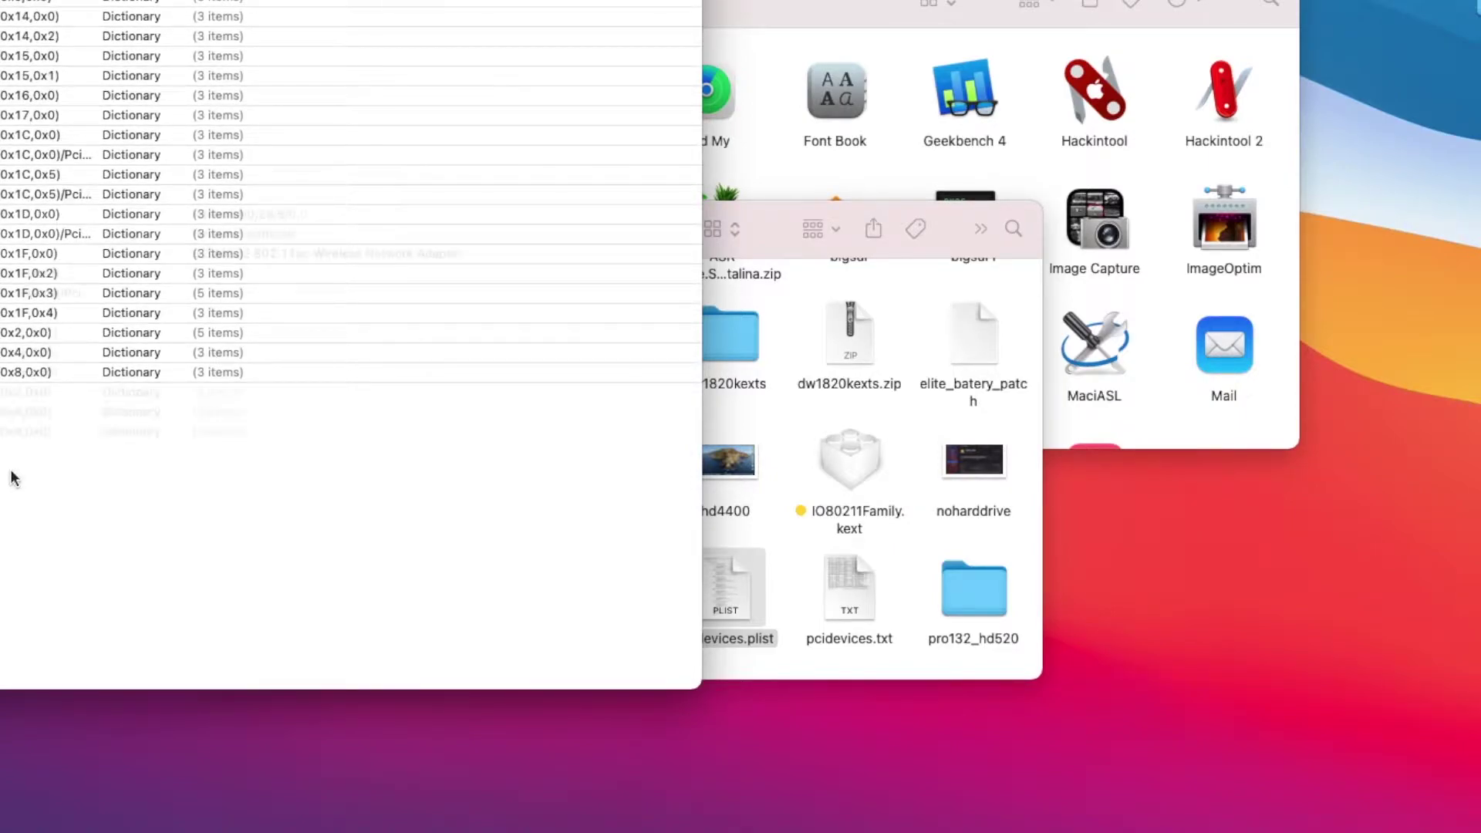
Step: Expand and select the PciRoot 0x1C,0x5 BCM4352 wireless adapter entry in pcidevices.plist
key("Right")
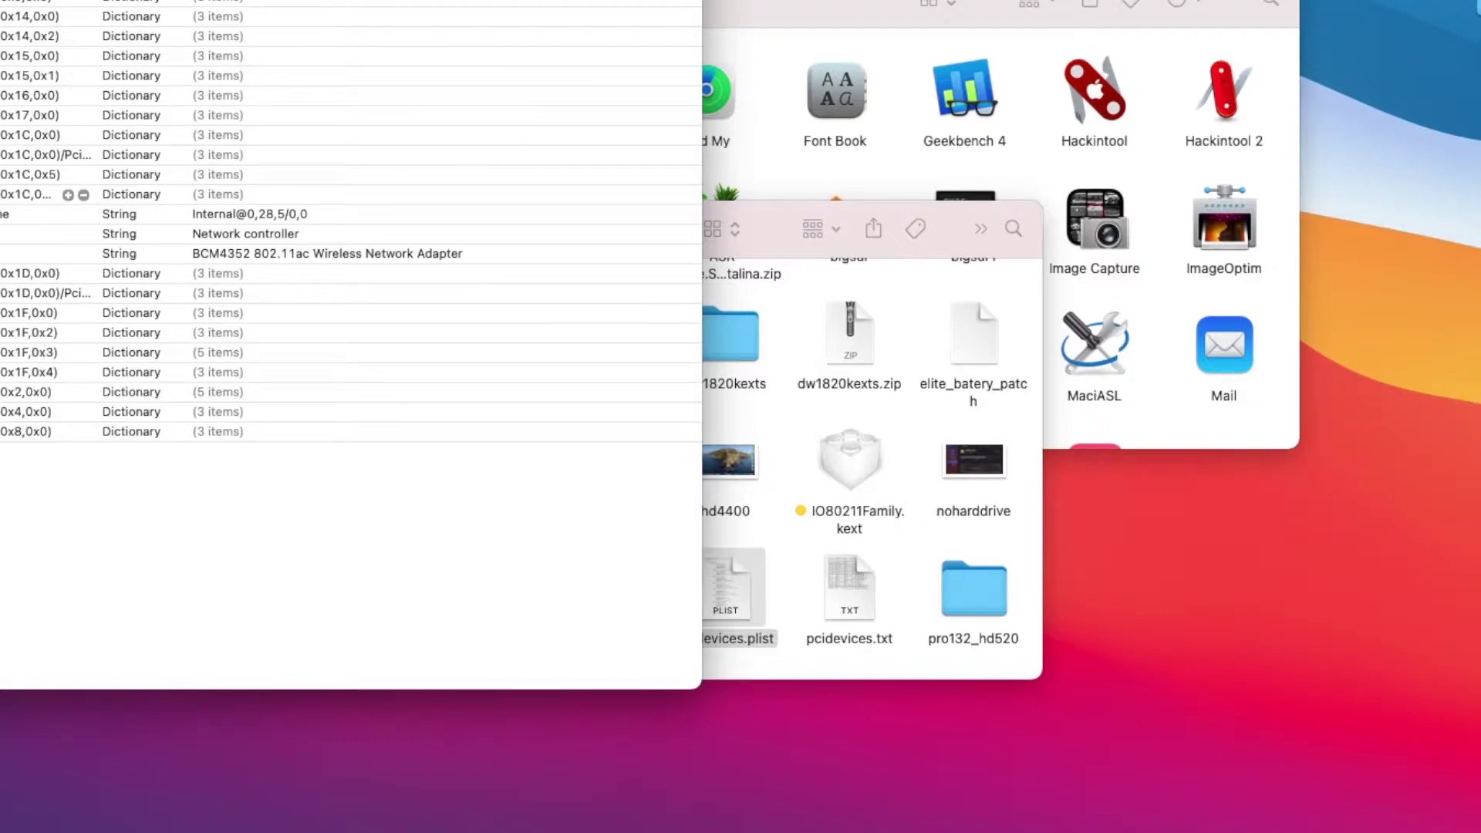
left_click(131, 194)
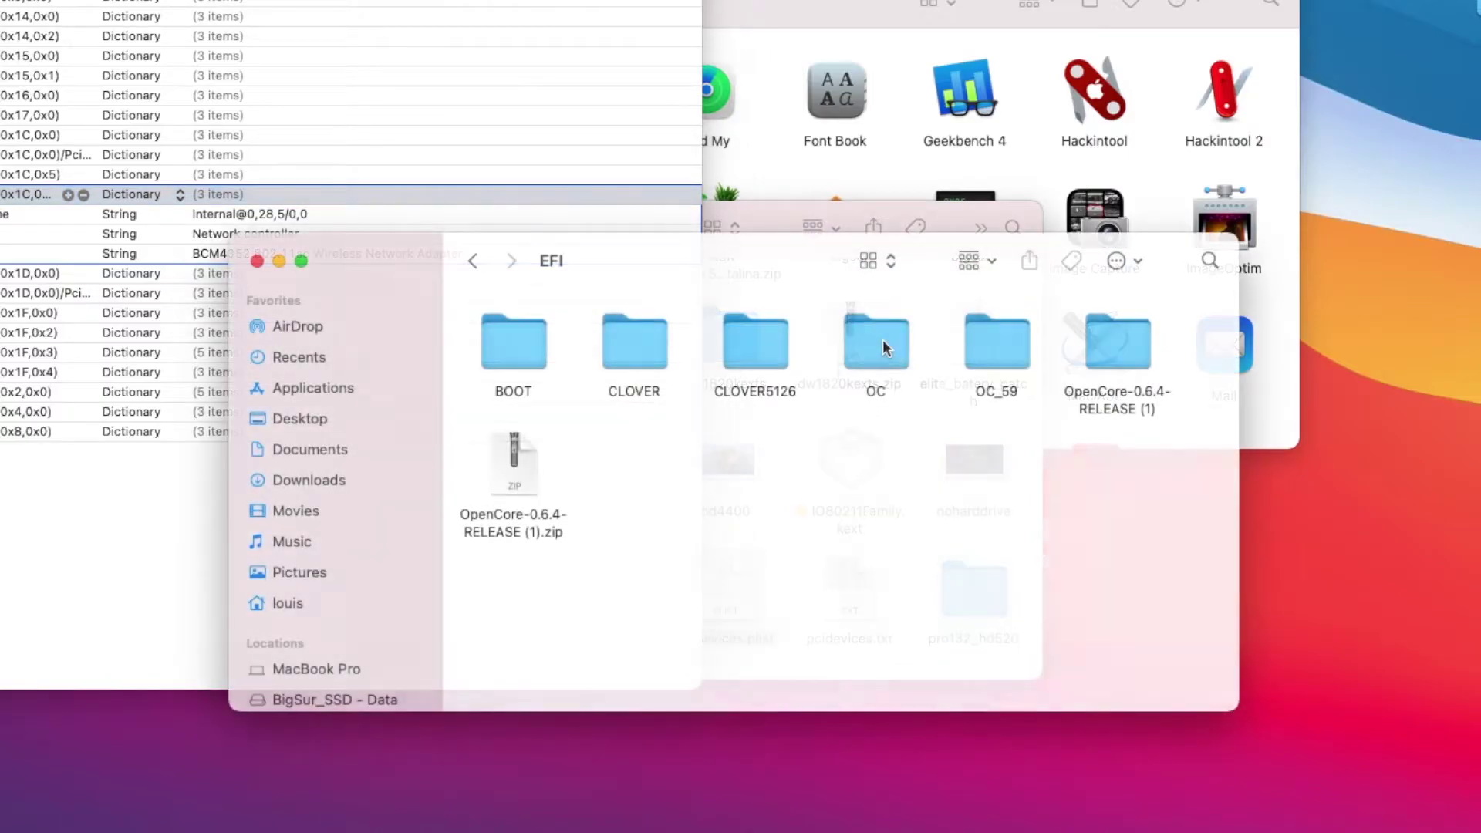
Step: Open EFI/OC/config.plist and expand DeviceProperties > Add > PciRoot(0x0)/Pci(0x1C,0x5) with compatible pci14e4,4353
double_click(882, 339)
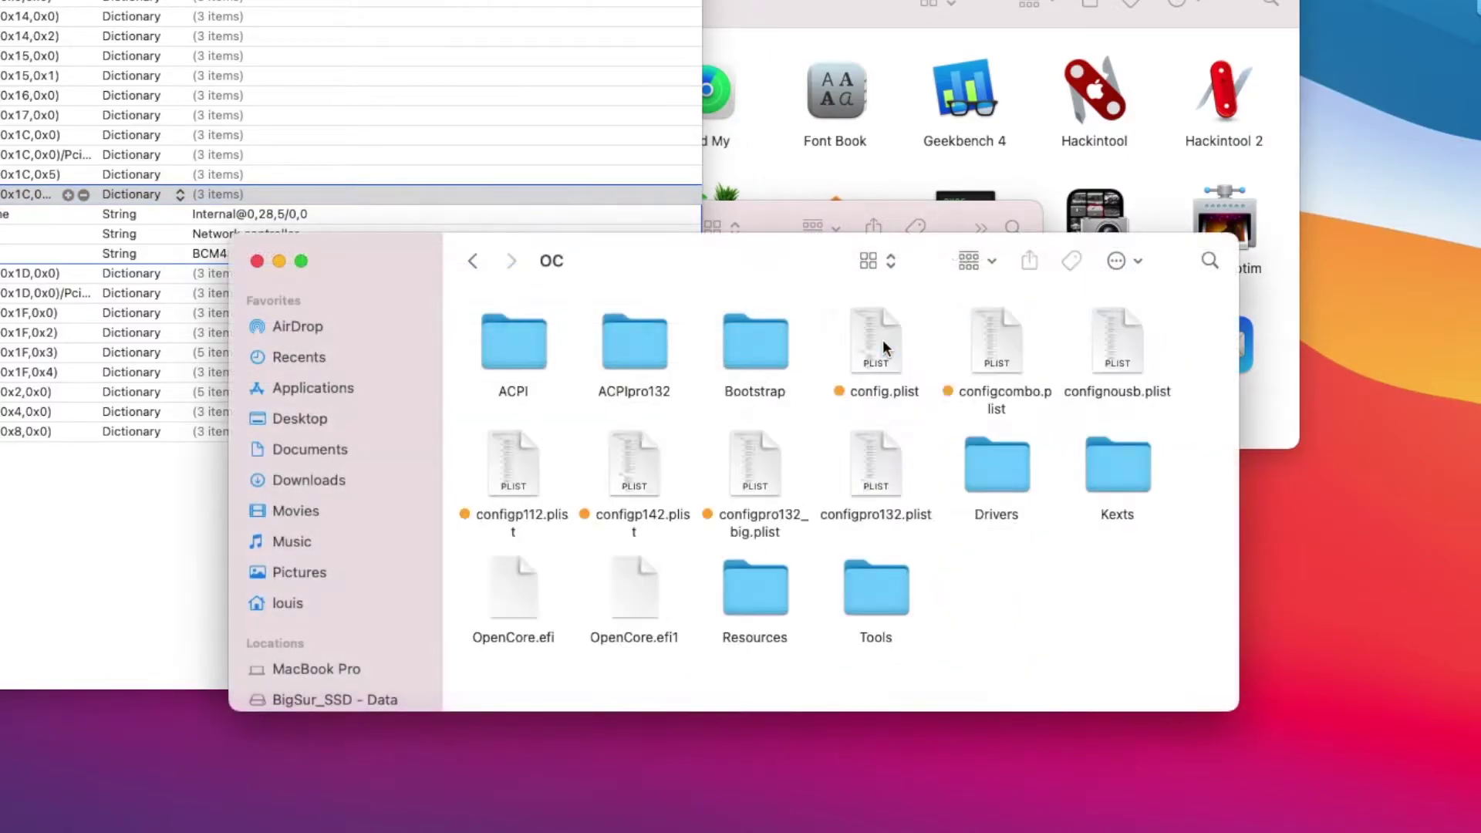
left_click(878, 351)
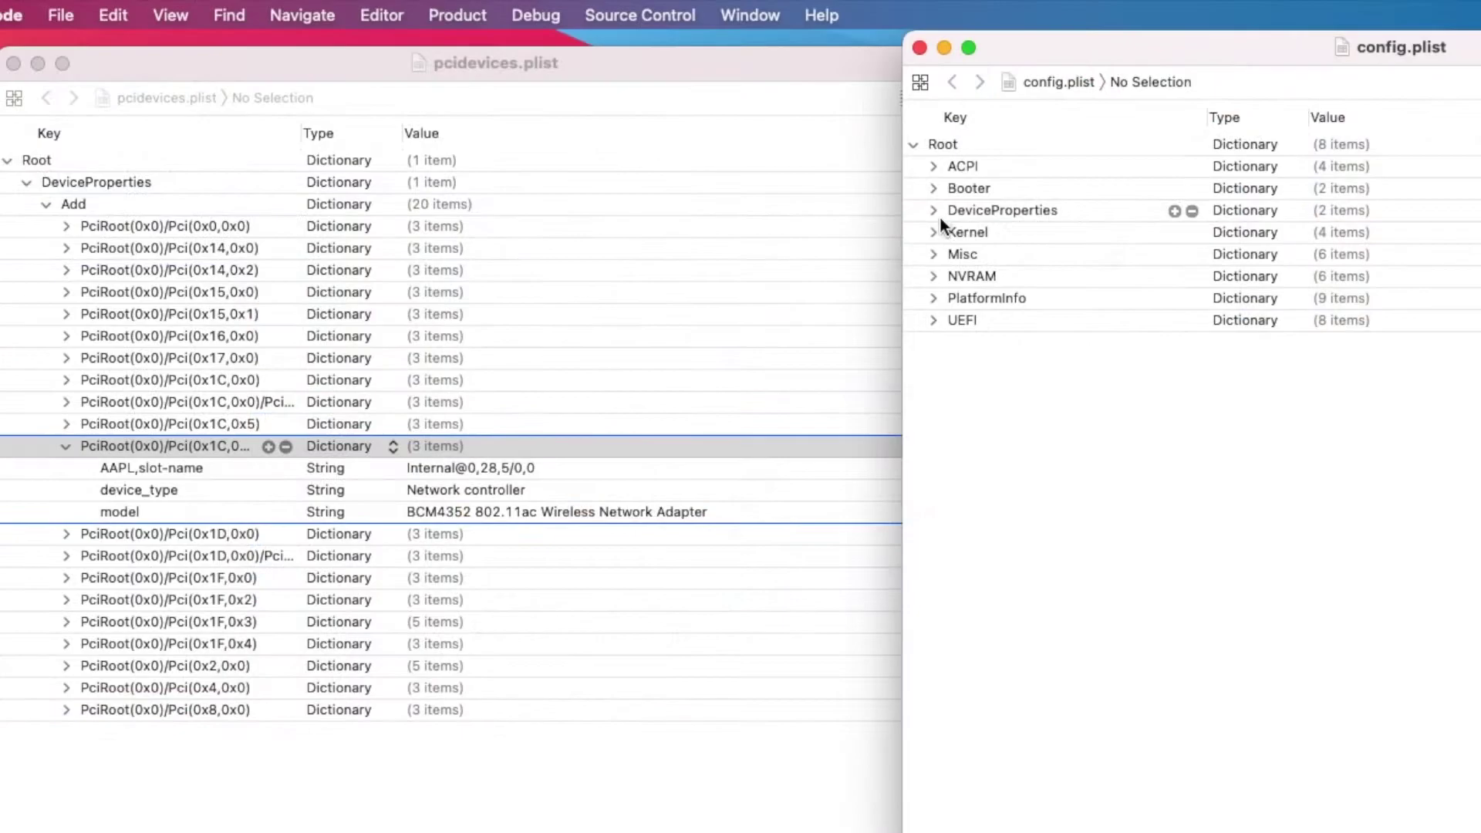
left_click(933, 208)
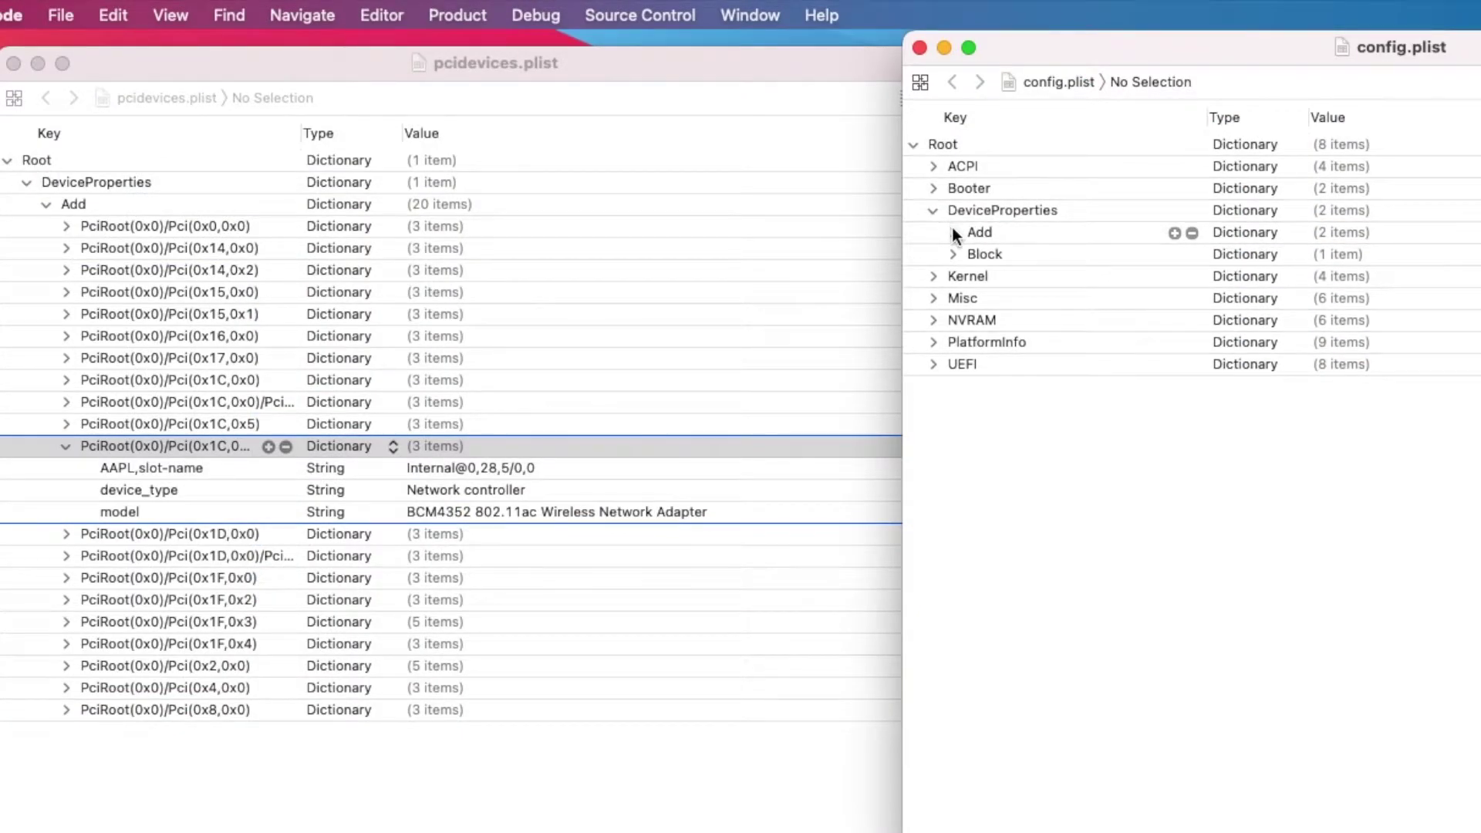
left_click(951, 226)
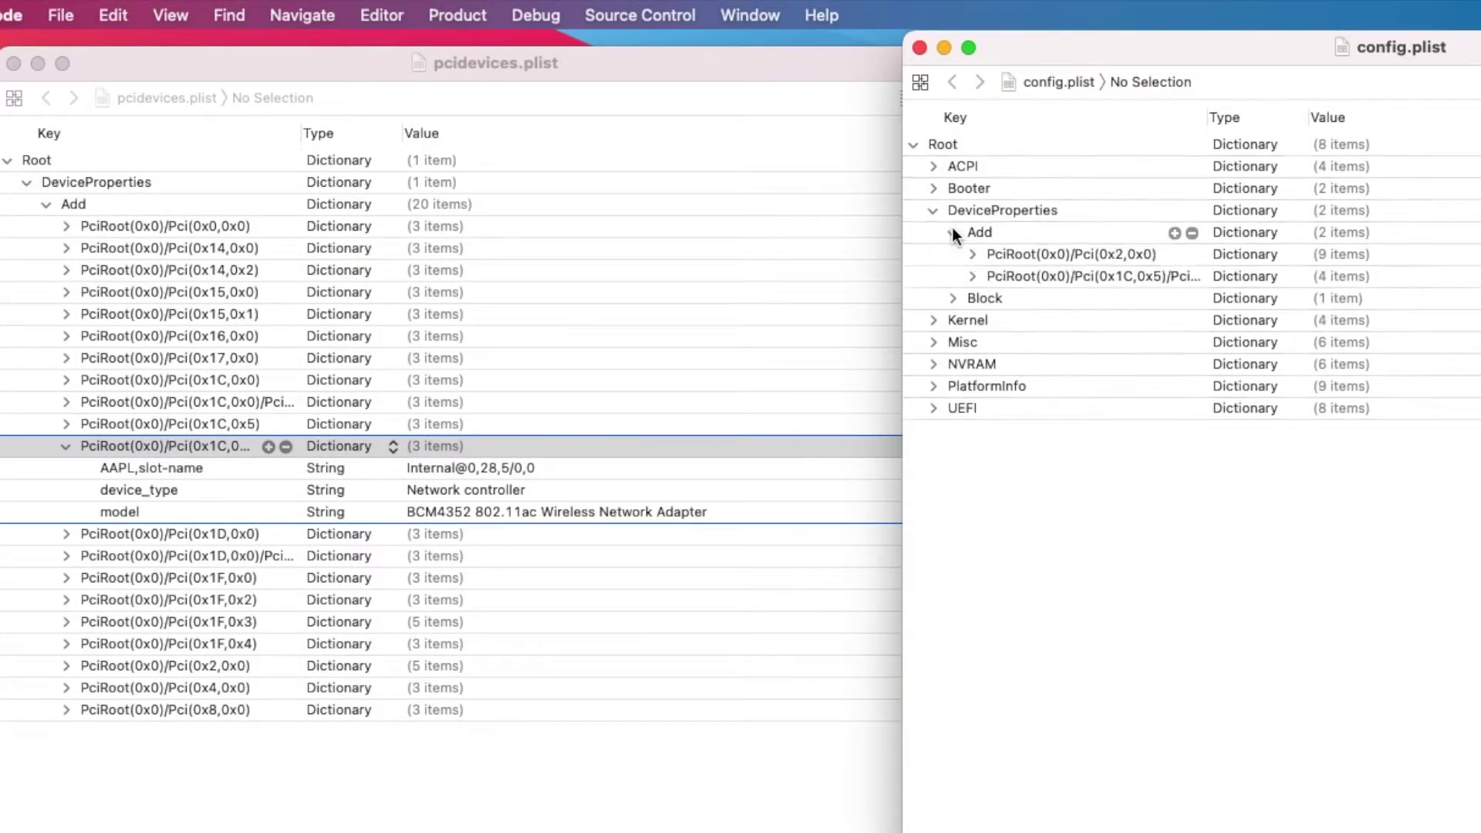
left_click(971, 276)
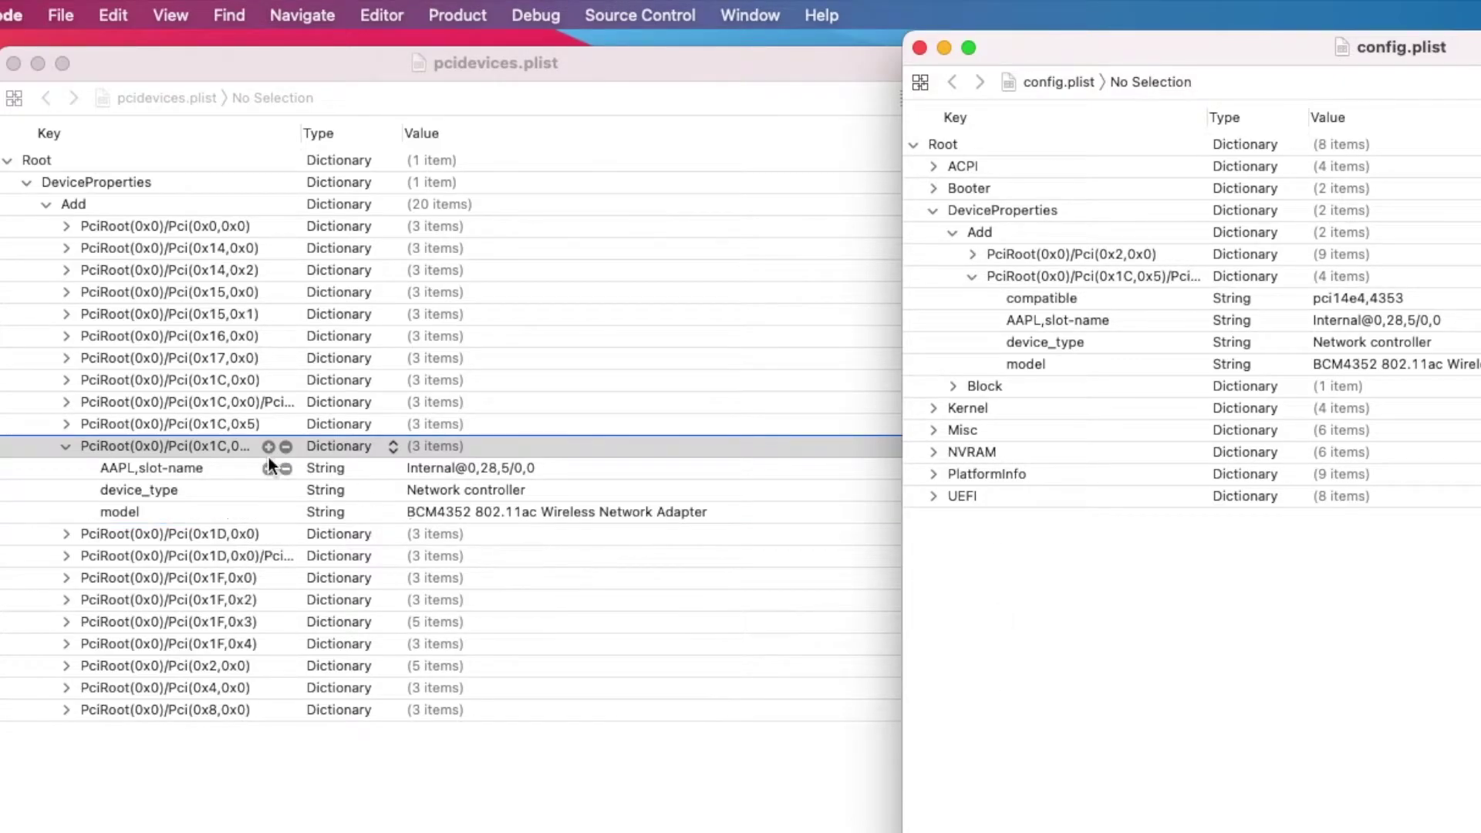
left_click(61, 442)
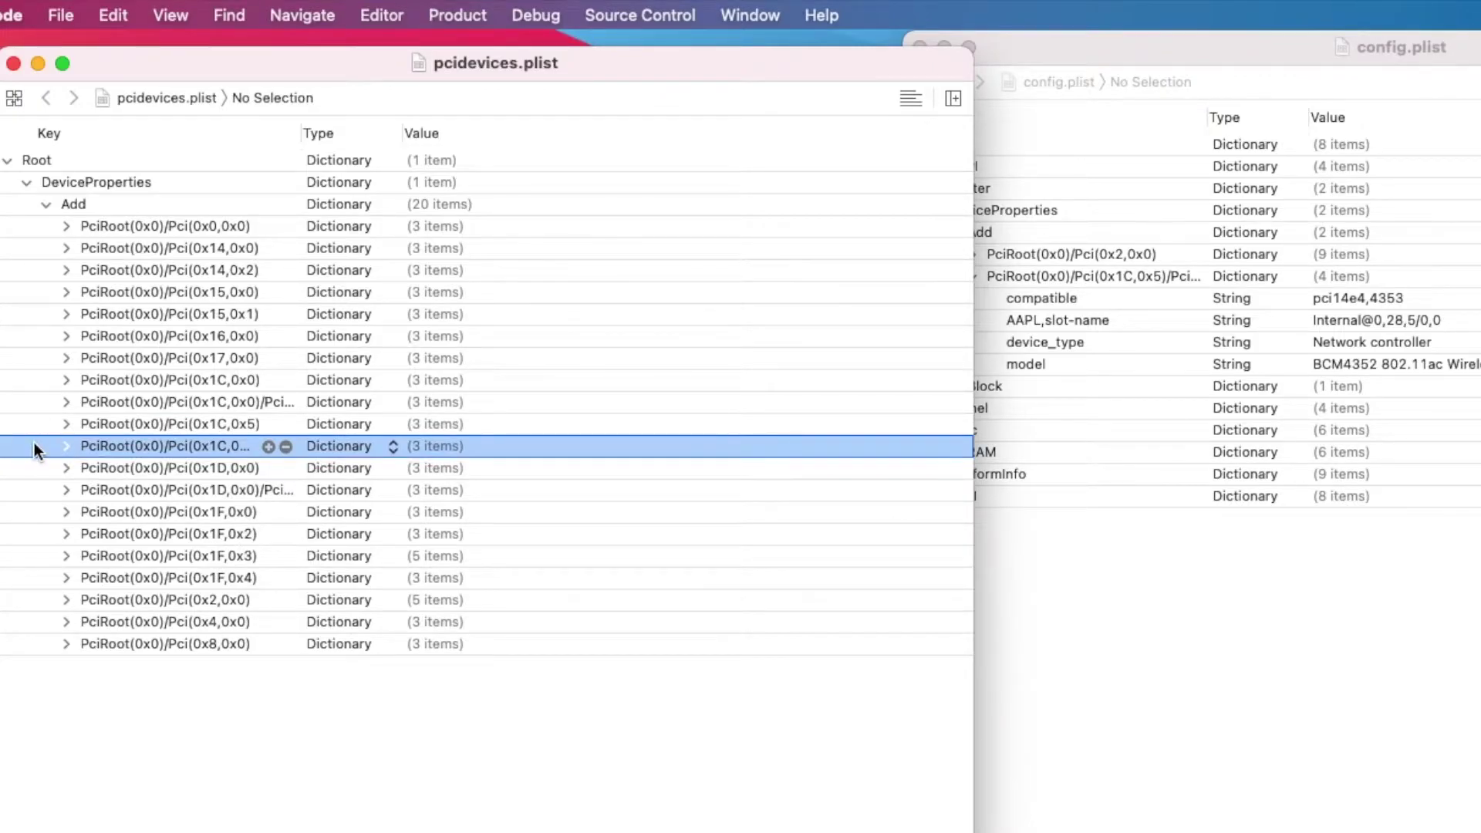
left_click(1060, 728)
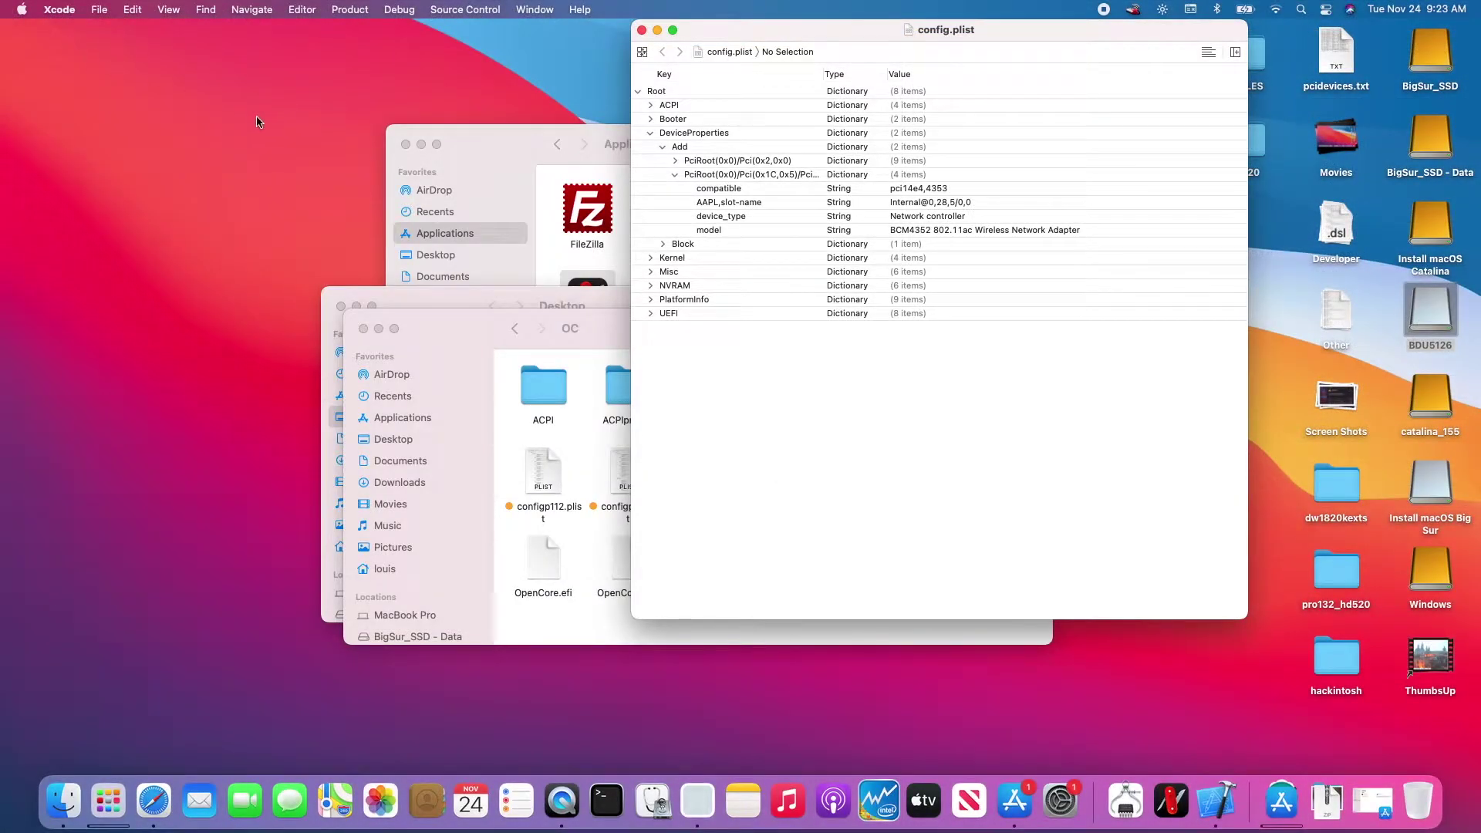
Step: Open the OC Kexts folder and view the file information for AirportBrcmFixup.kext
left_click(956, 631)
double_click(966, 464)
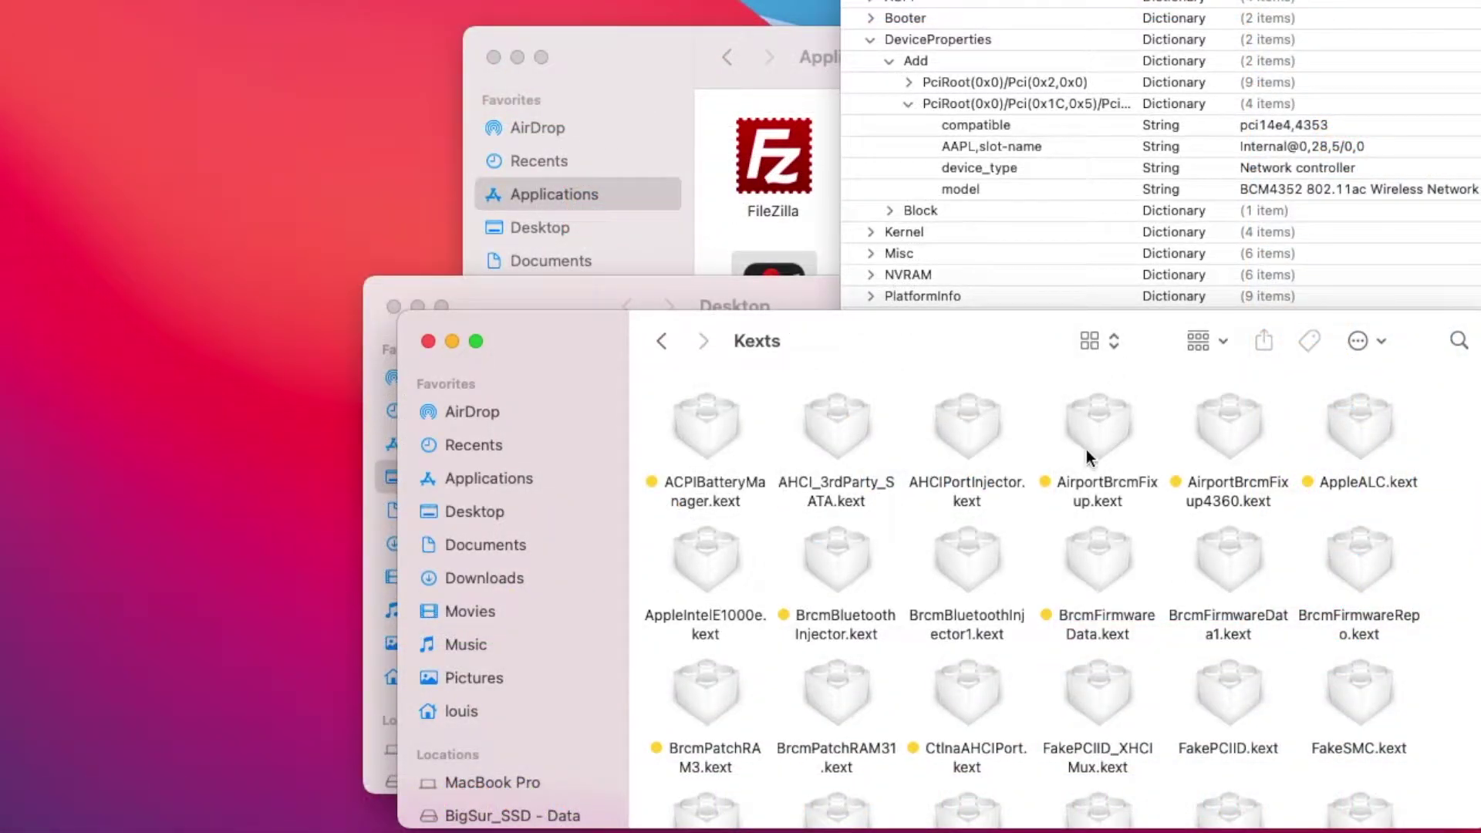
left_click(1094, 441)
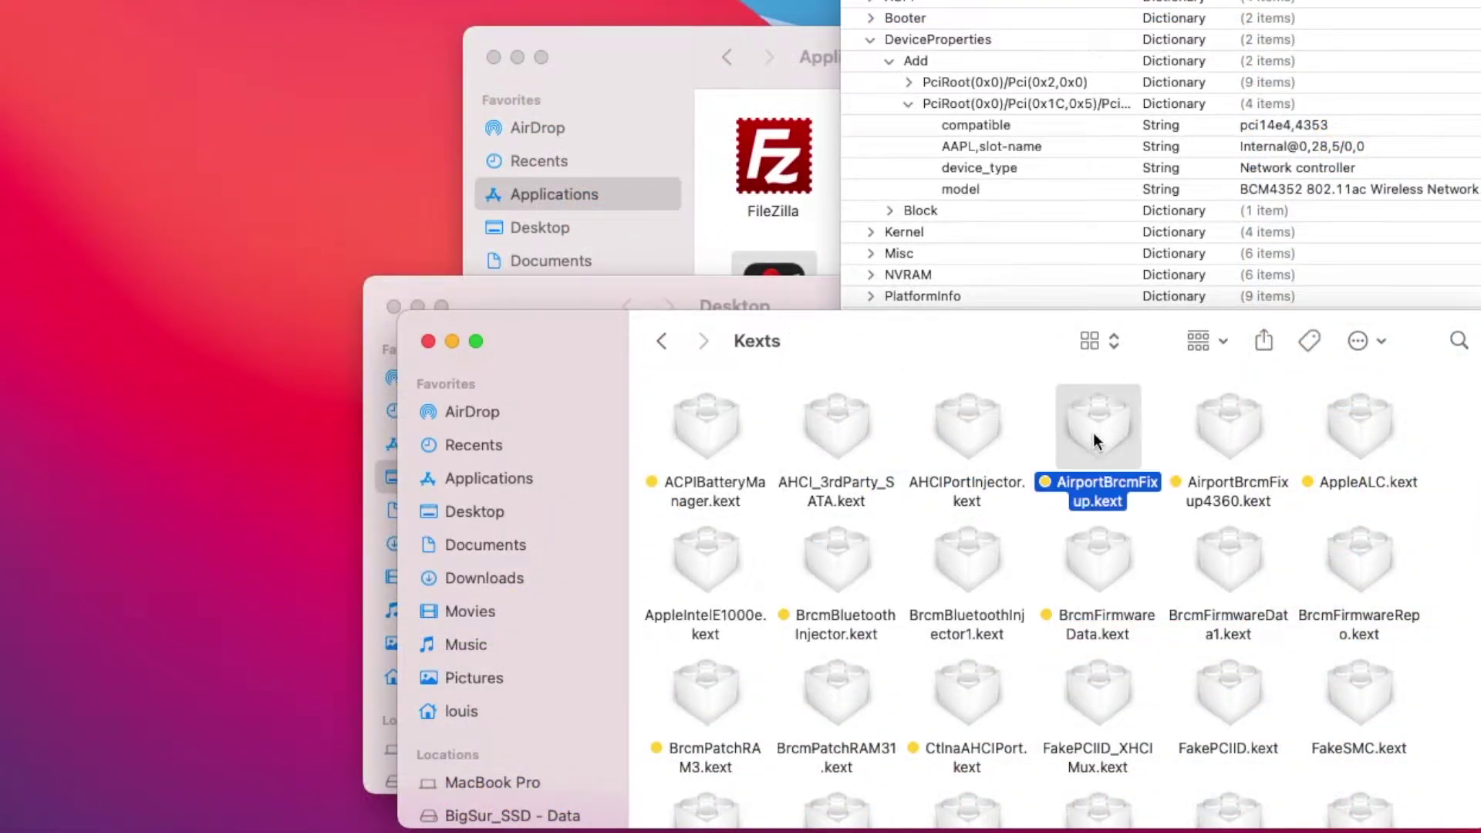
key("super+i")
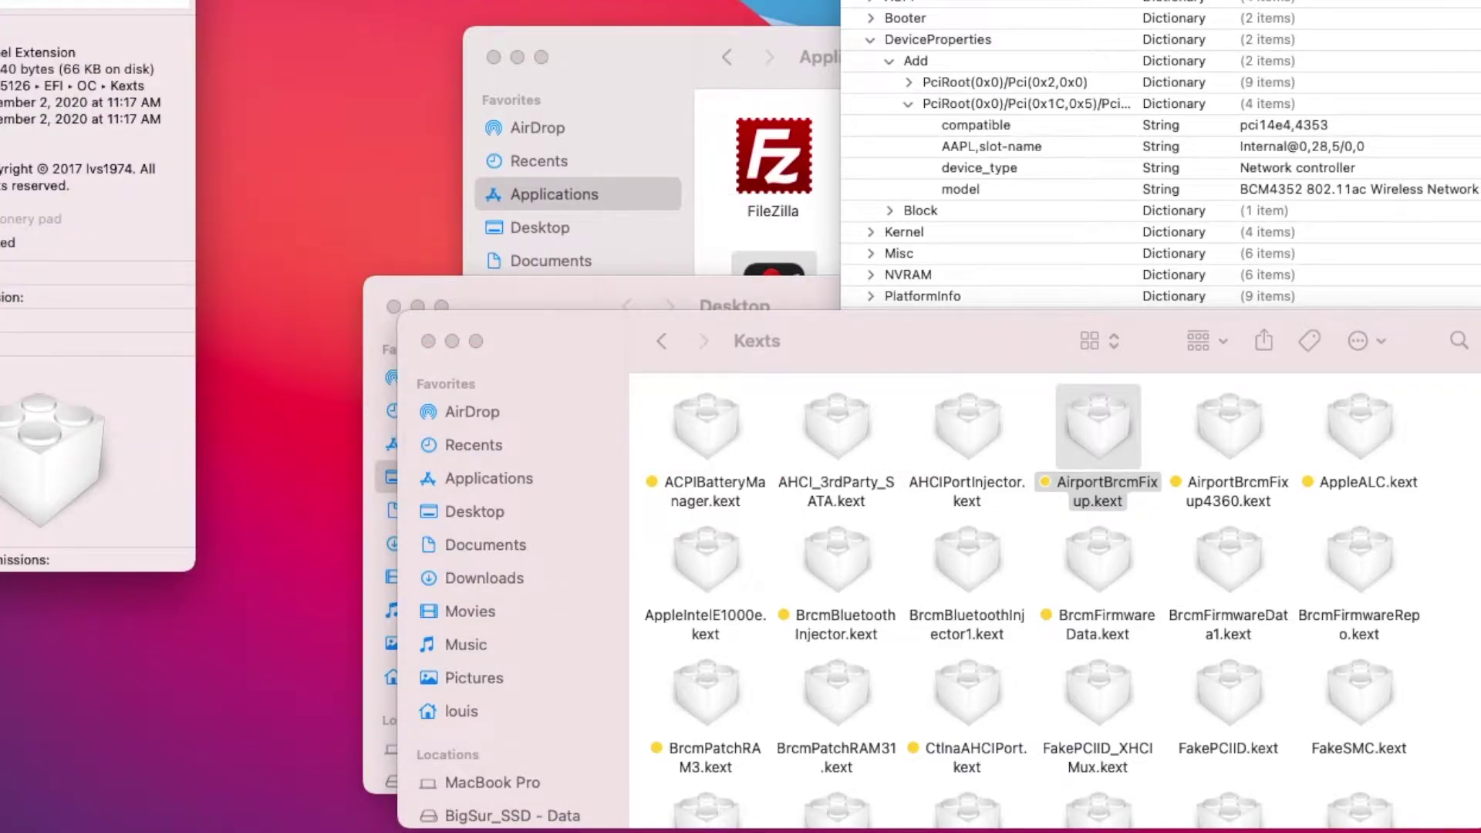
key("super+w")
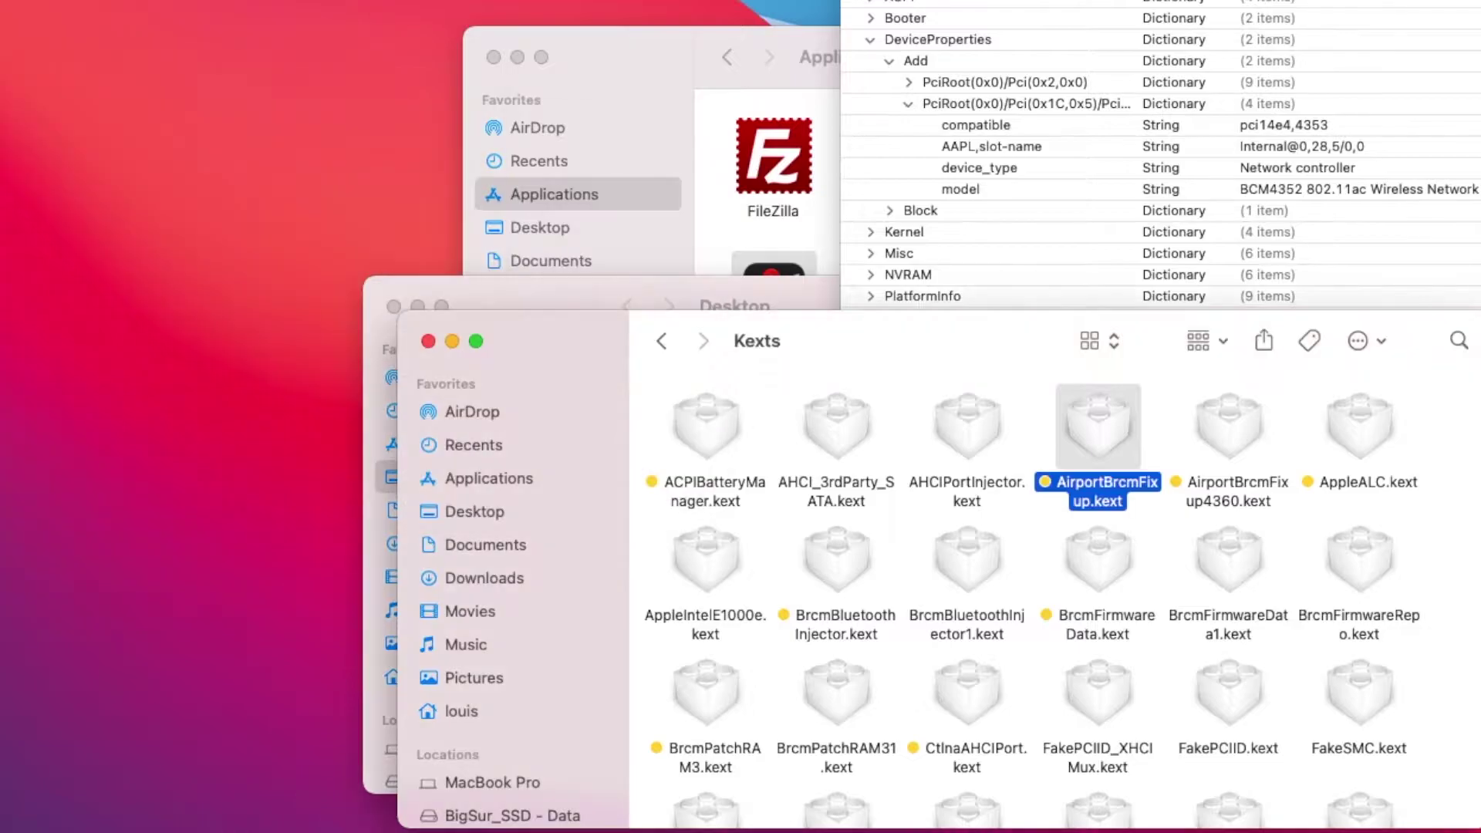
Step: Show AirportBrcmFixup.kext's package contents and find AirPortBrcm4360_Injector.kext under Contents > PlugIns
right_click(1105, 418)
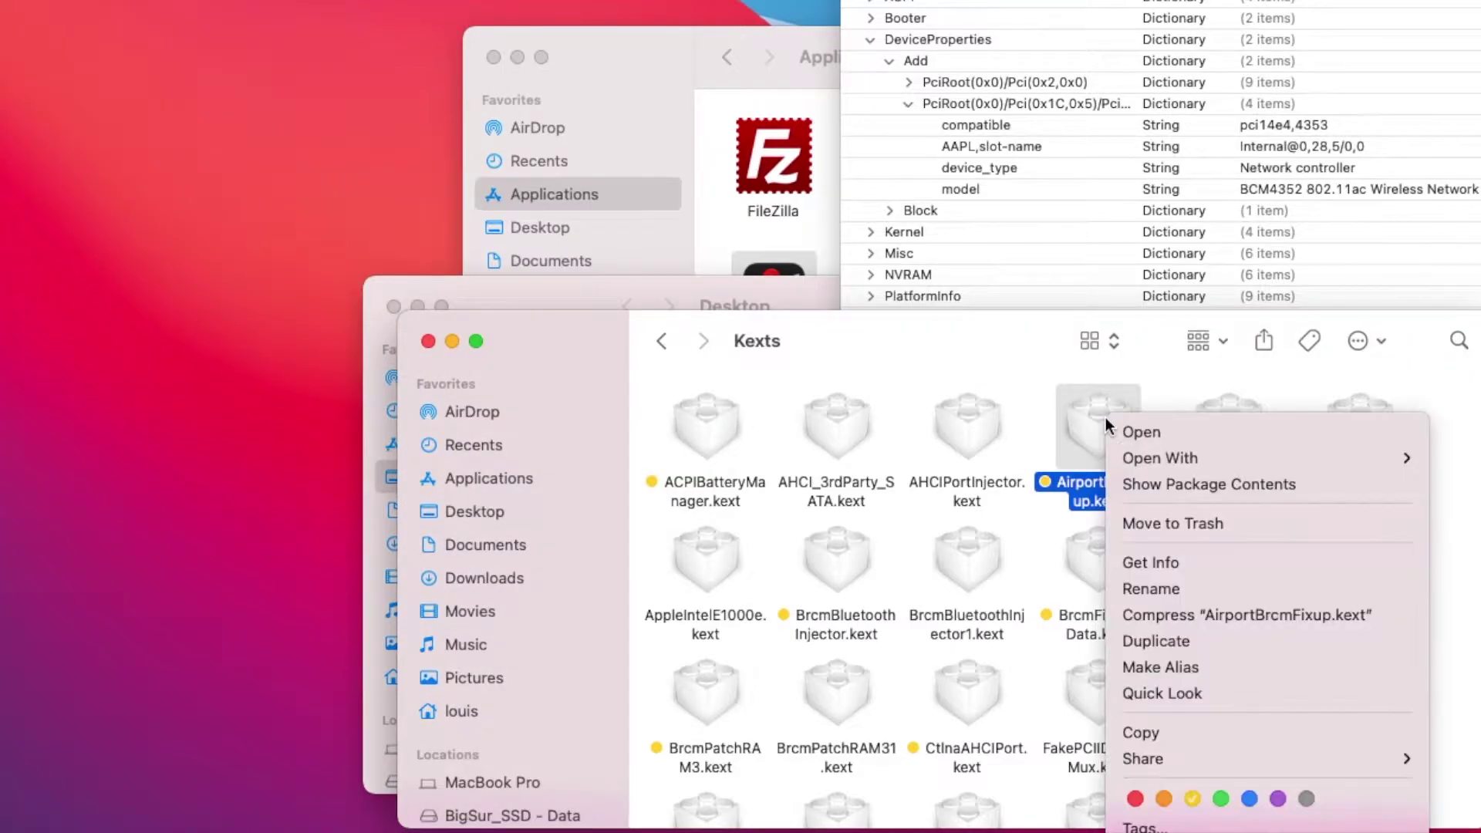
left_click(1153, 482)
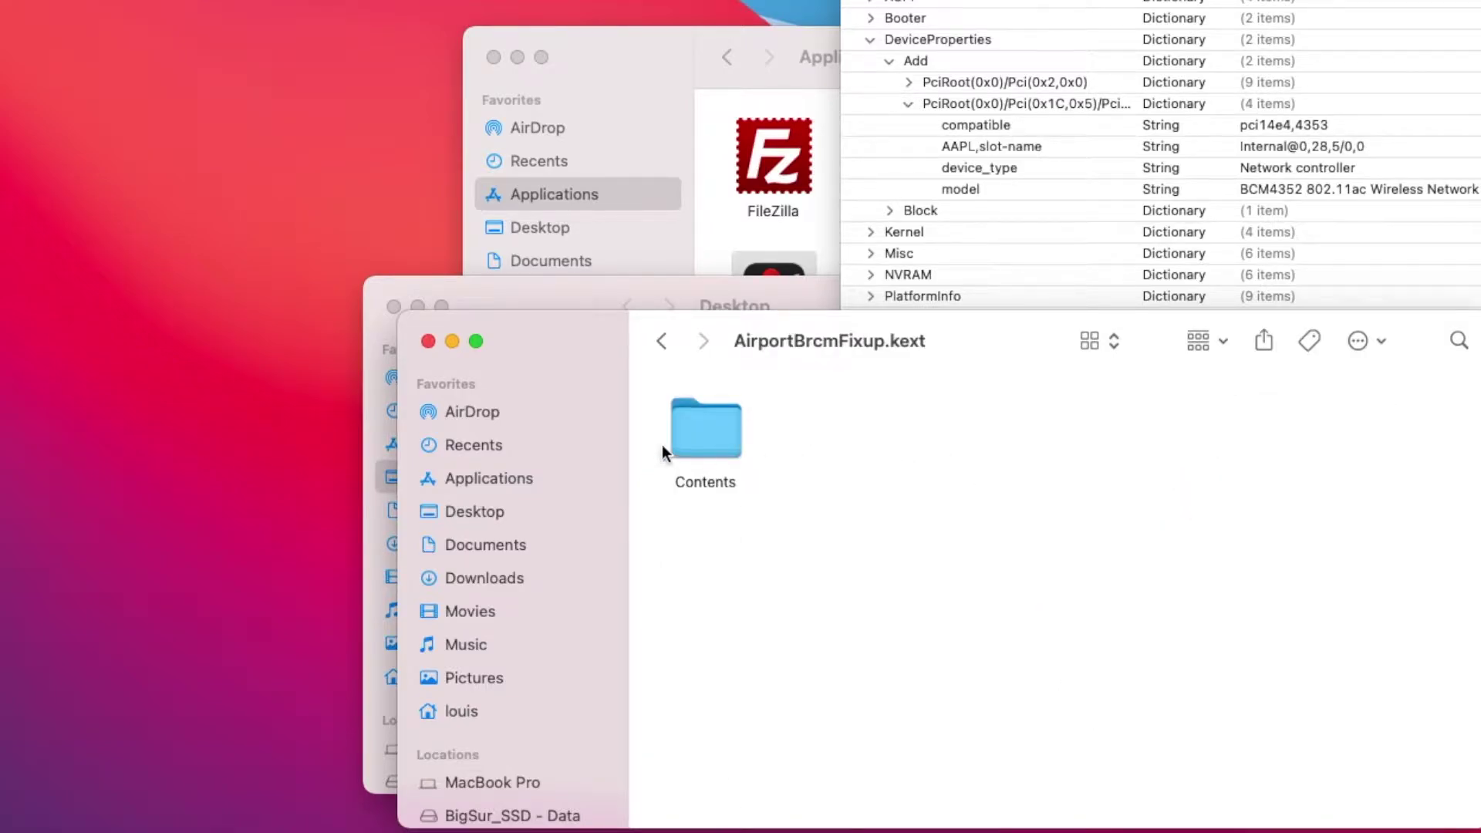
double_click(703, 440)
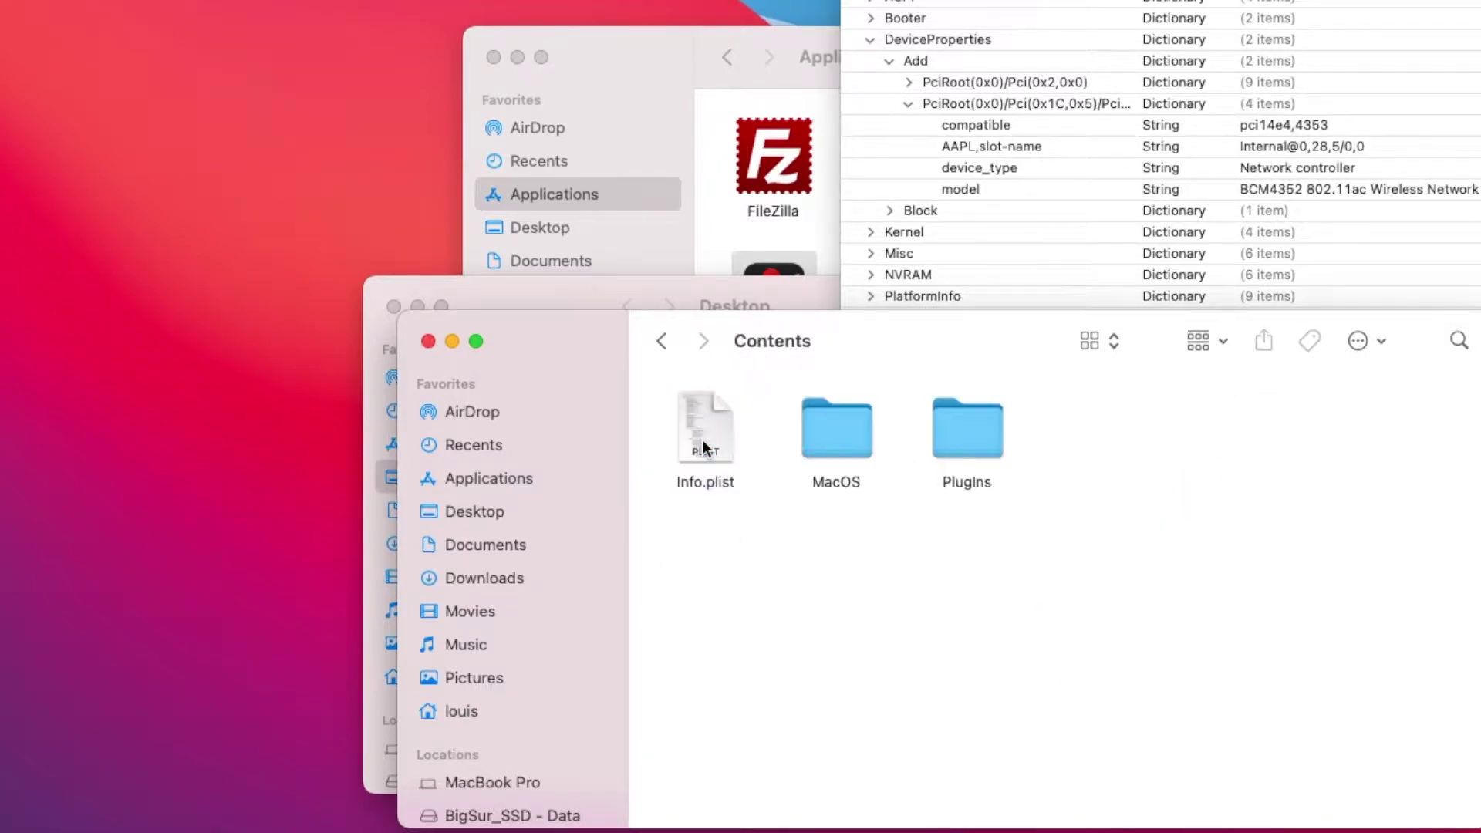
double_click(978, 432)
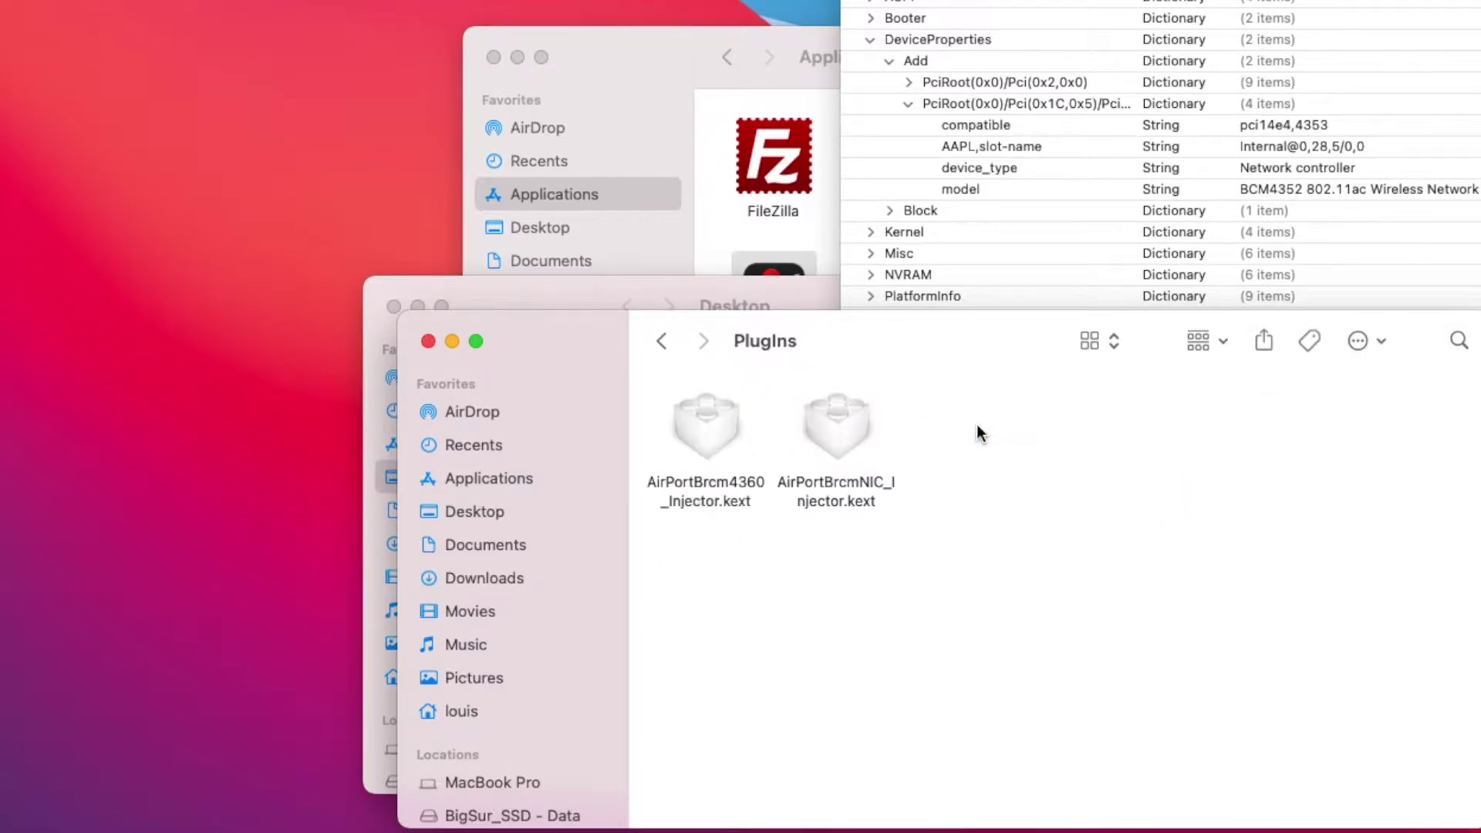
left_click(720, 498)
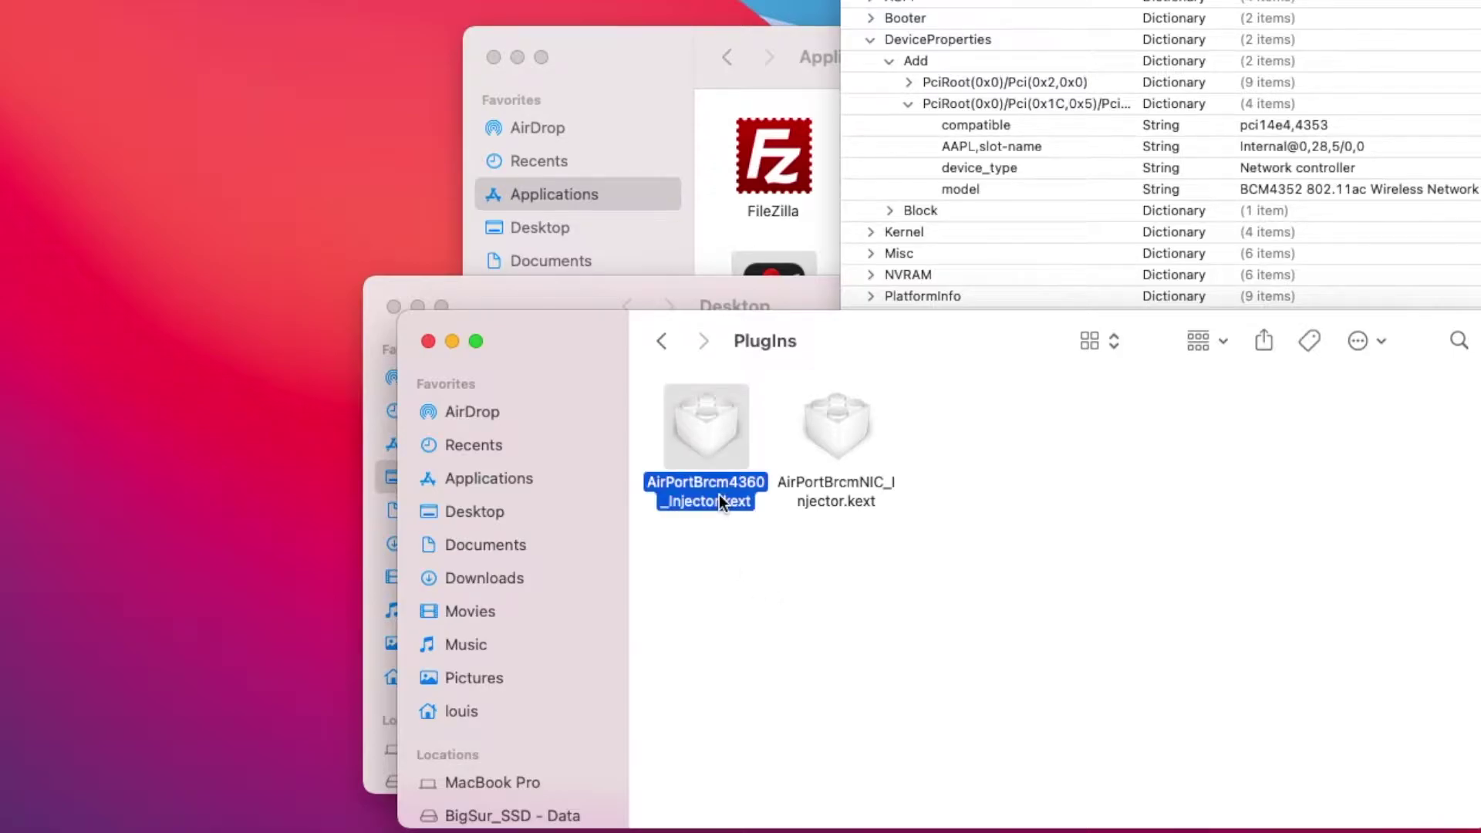
Step: Close that PlugIns window and return to the Kexts folder to locate AirportBrcmFixup4360.kext
left_click(428, 341)
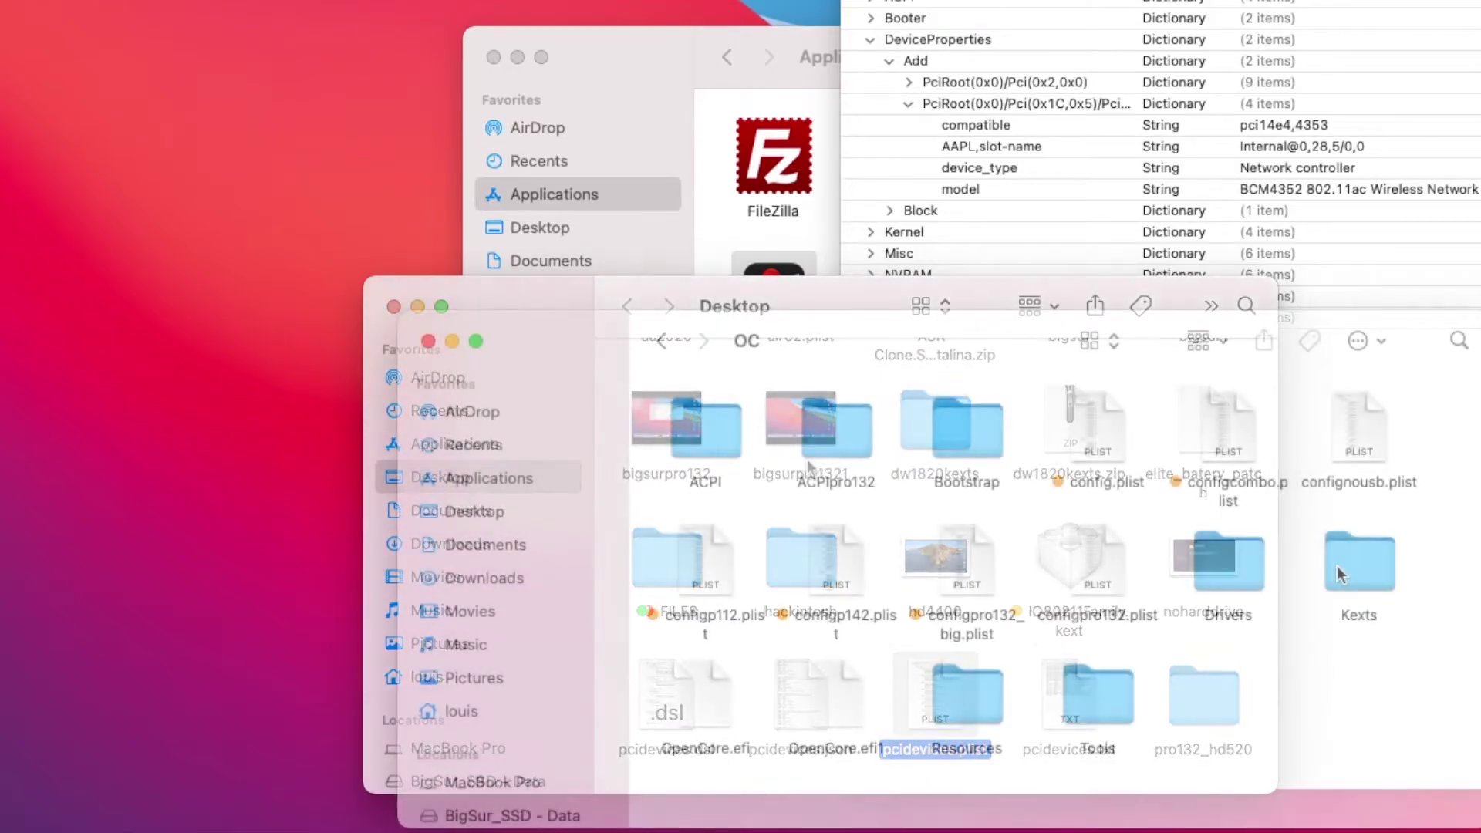
left_click(1338, 571)
double_click(1337, 570)
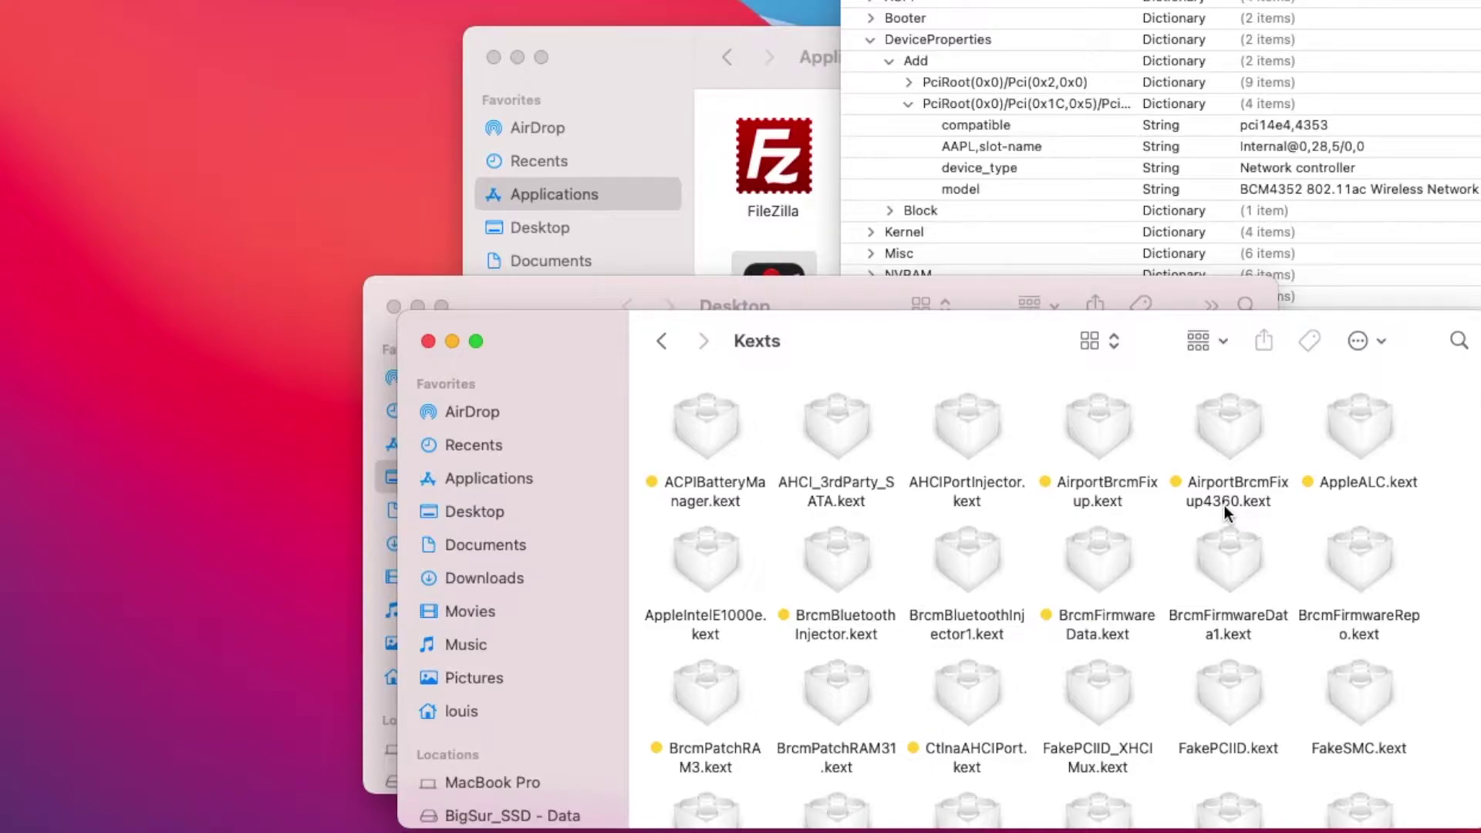
left_click(1228, 422)
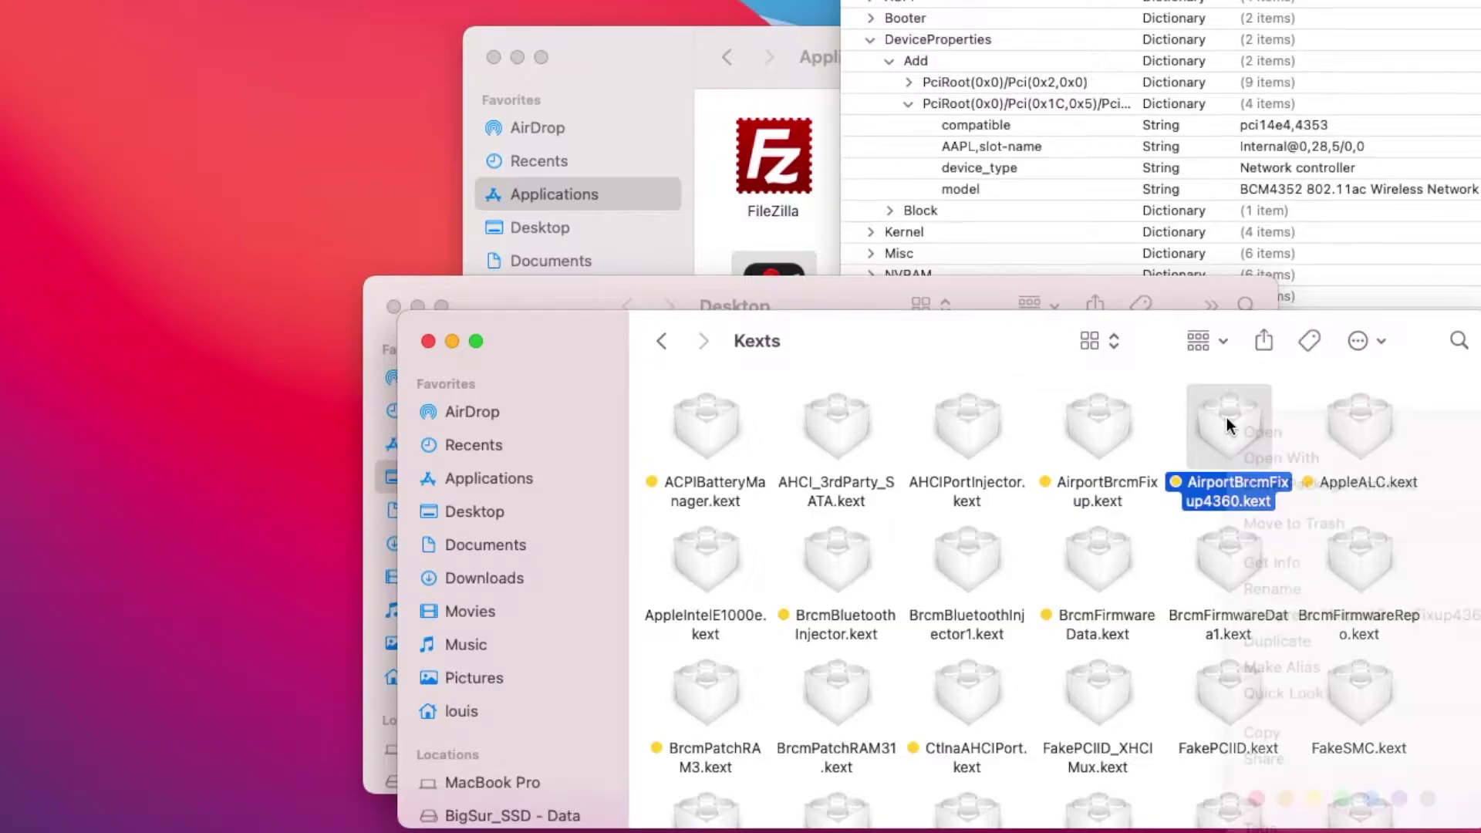
right_click(1226, 418)
left_click(1103, 431)
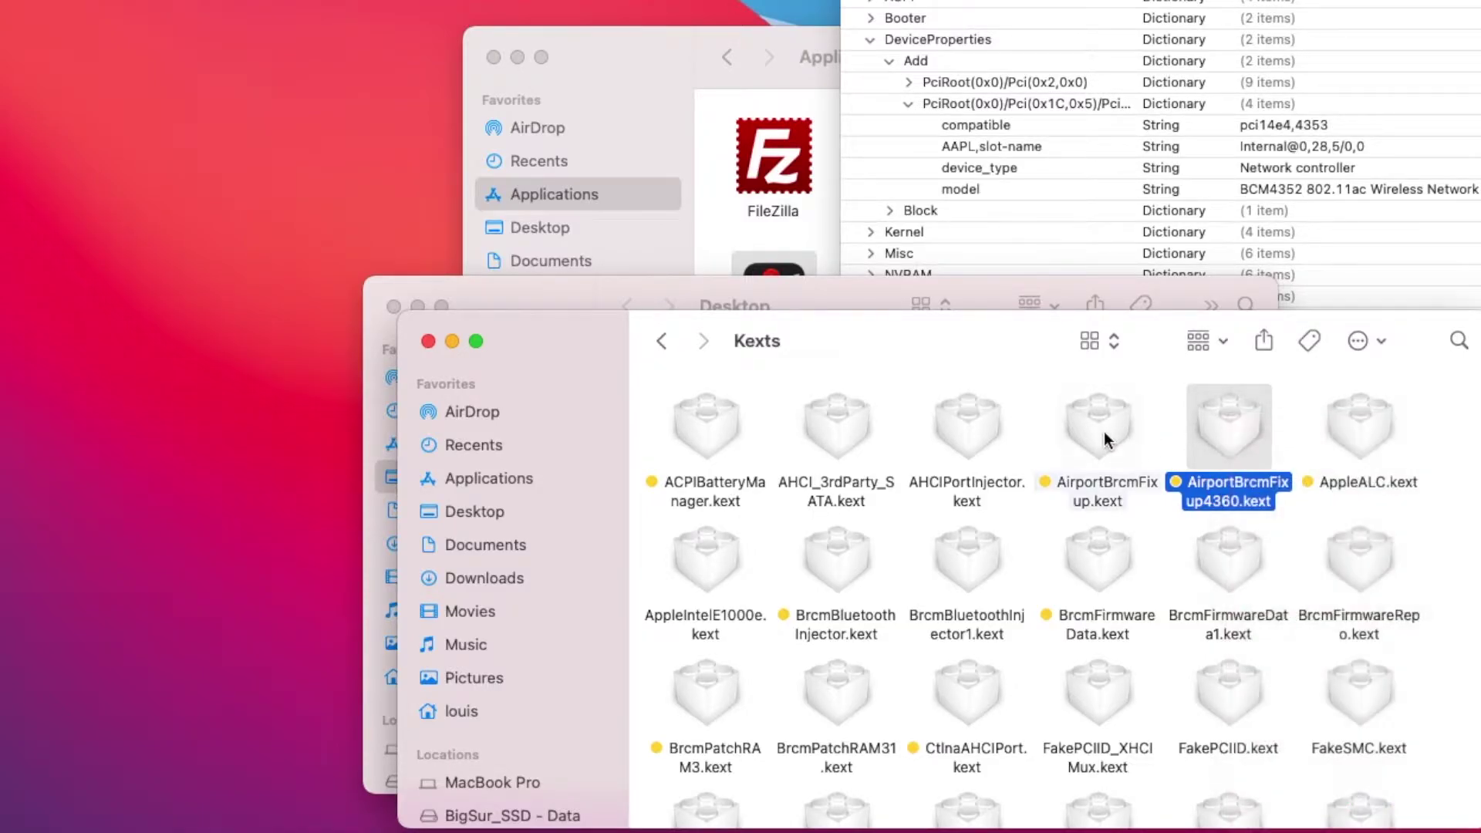
left_click(1104, 432)
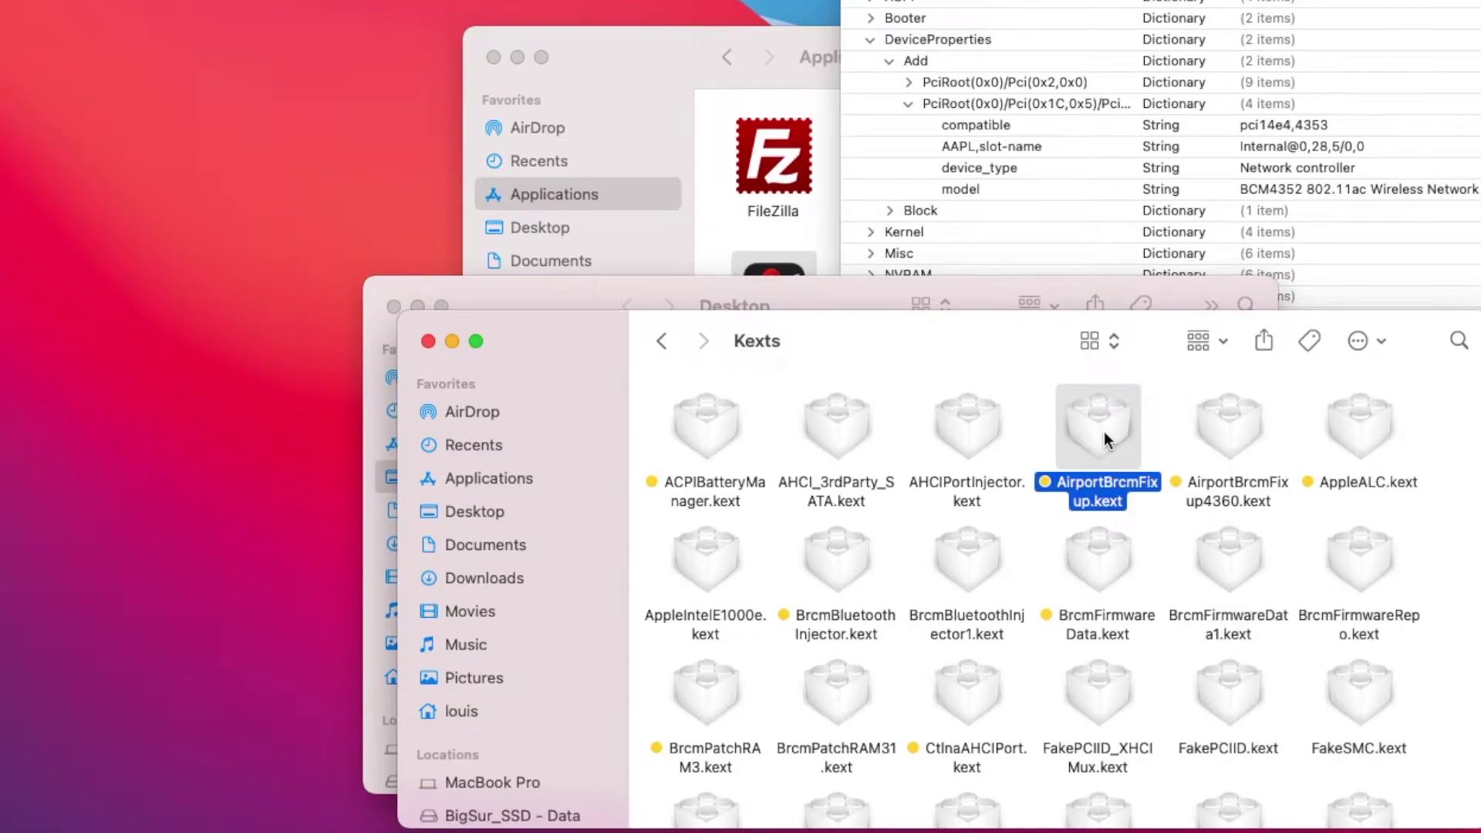
Step: Browse AirportBrcmFixup4360.kext's Contents > PlugIns, then close both PlugIns windows
left_click(1229, 429)
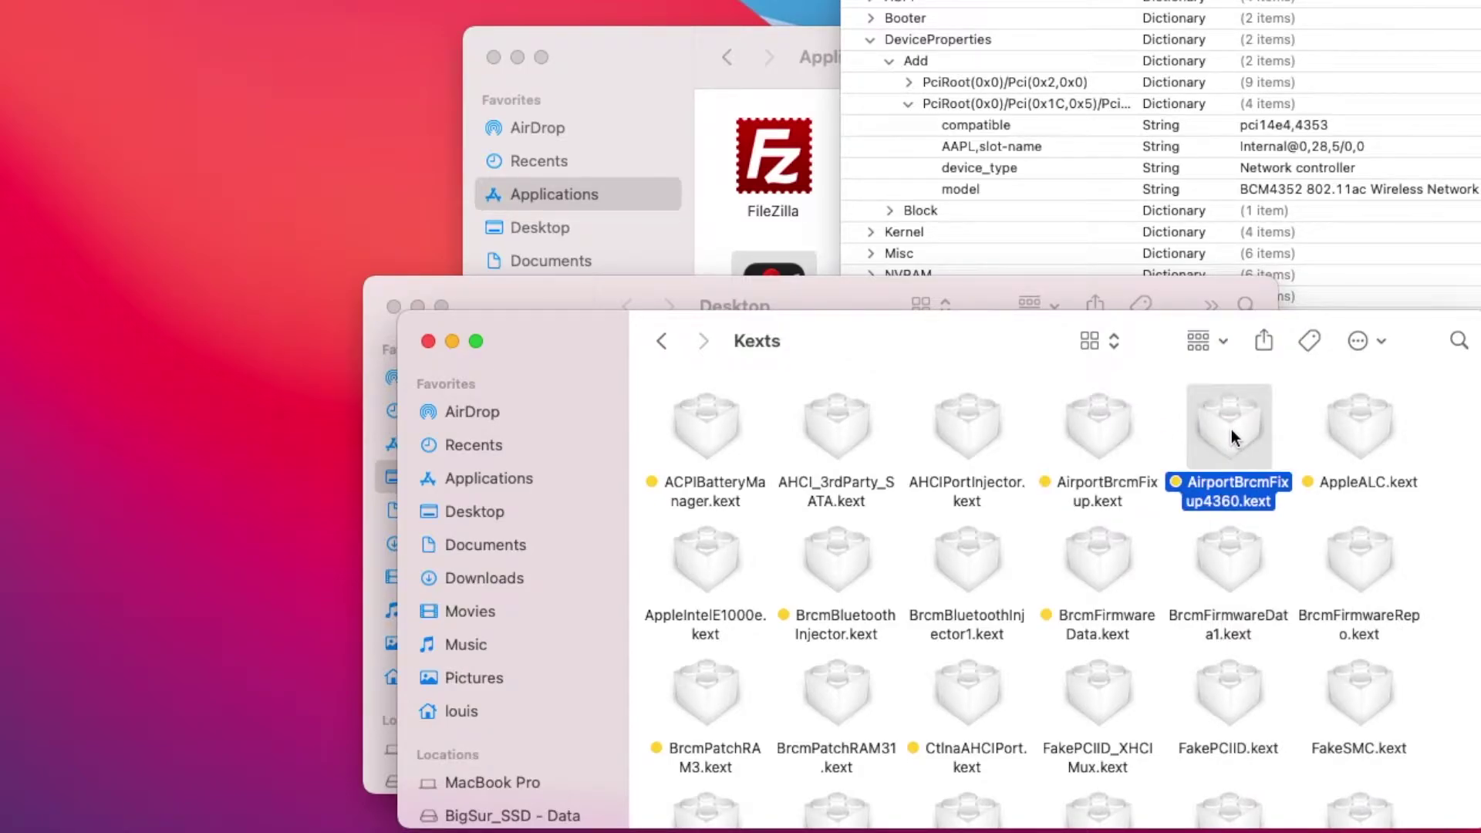
right_click(1231, 429)
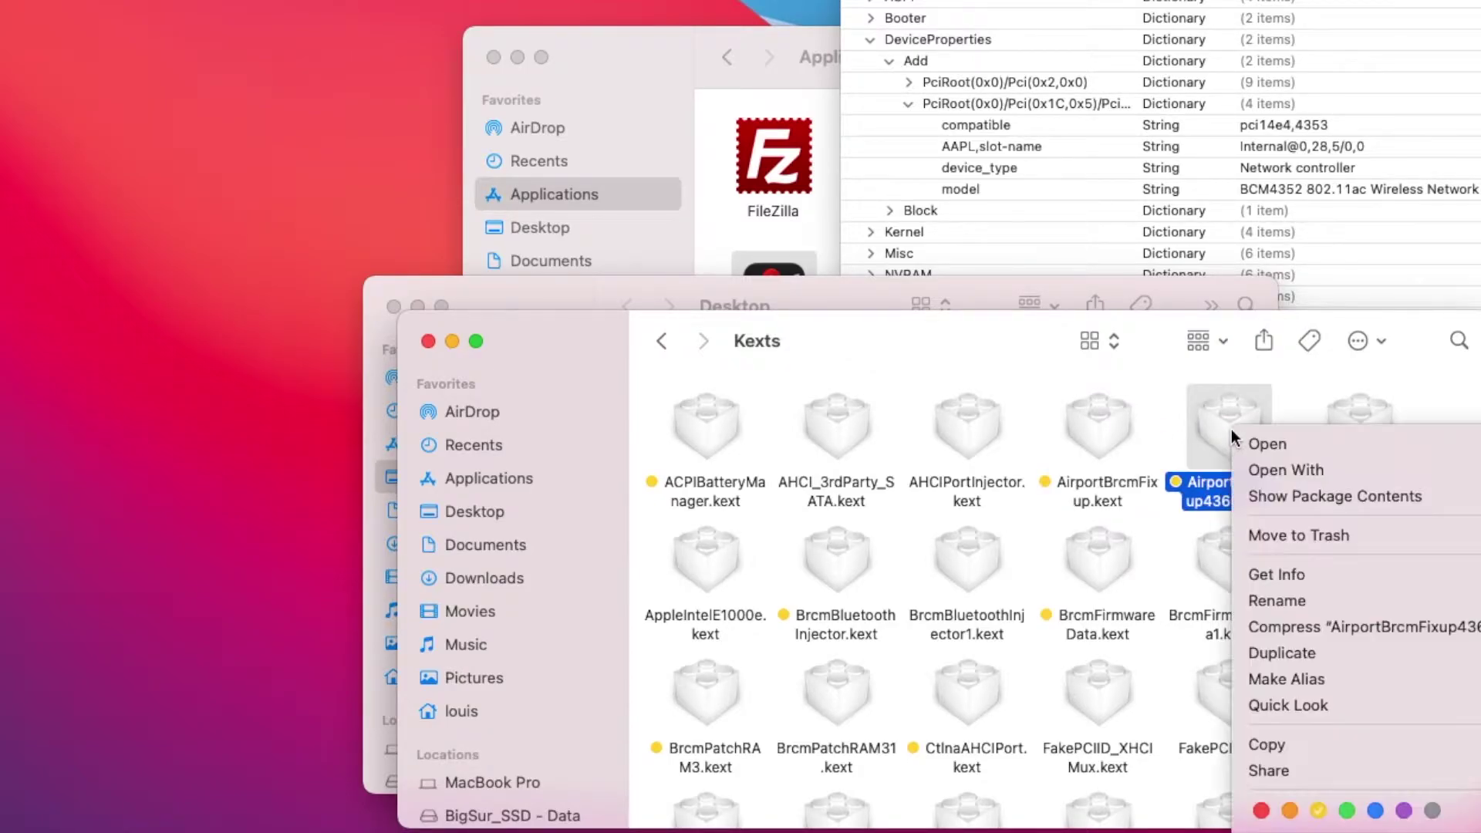
left_click(1266, 498)
double_click(701, 435)
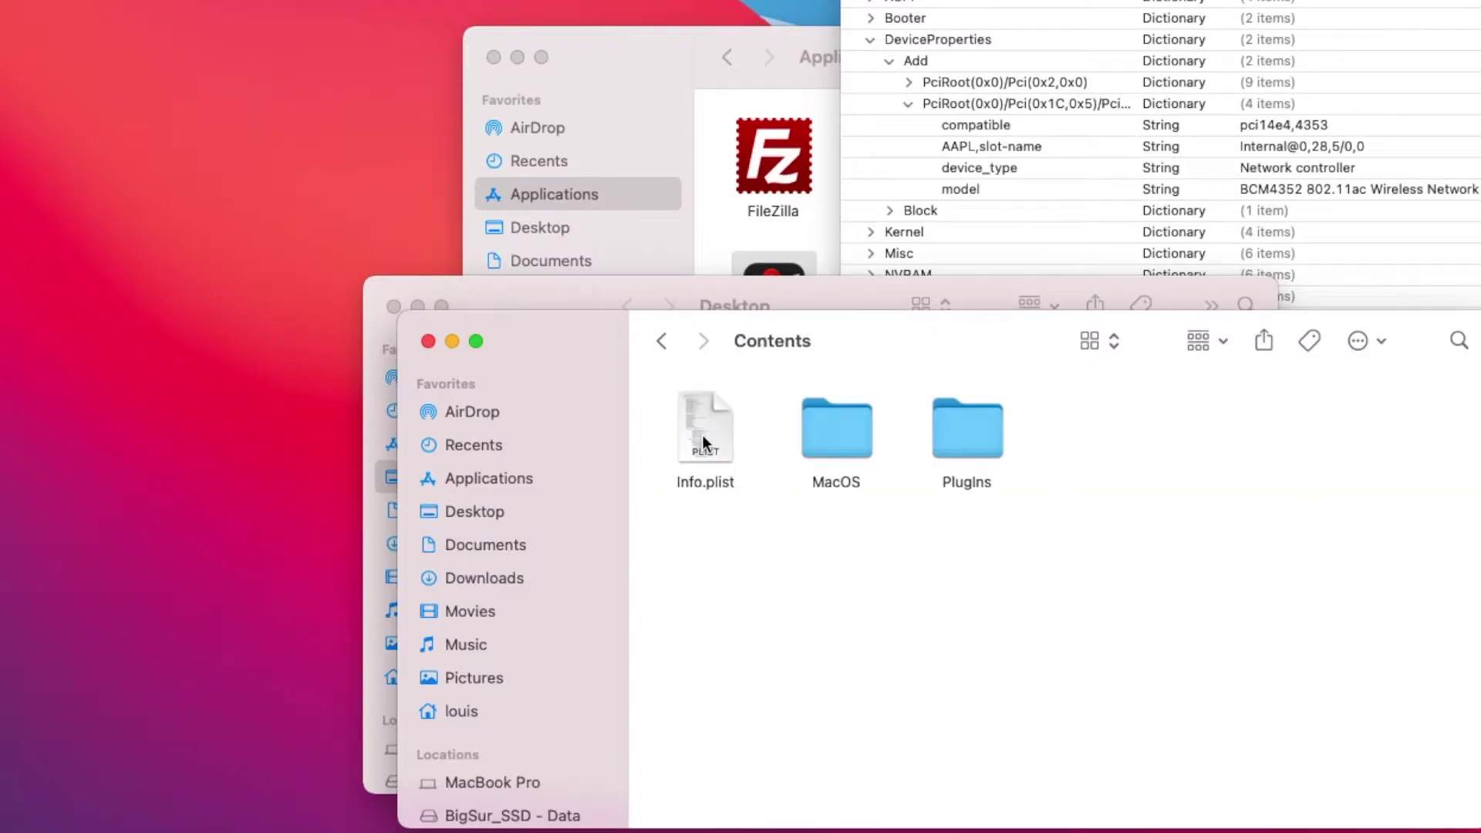
double_click(947, 428)
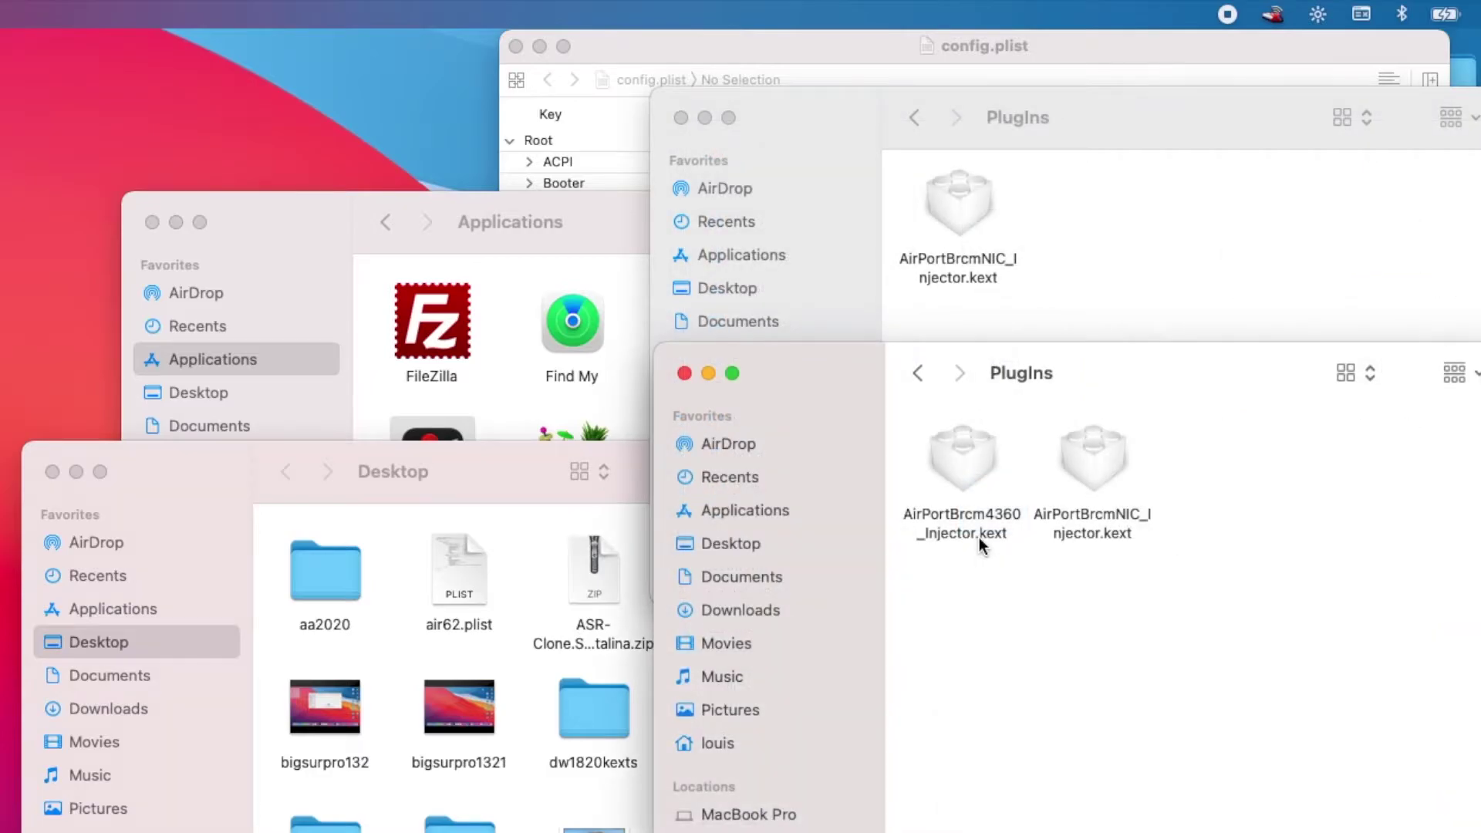
left_click(1089, 242)
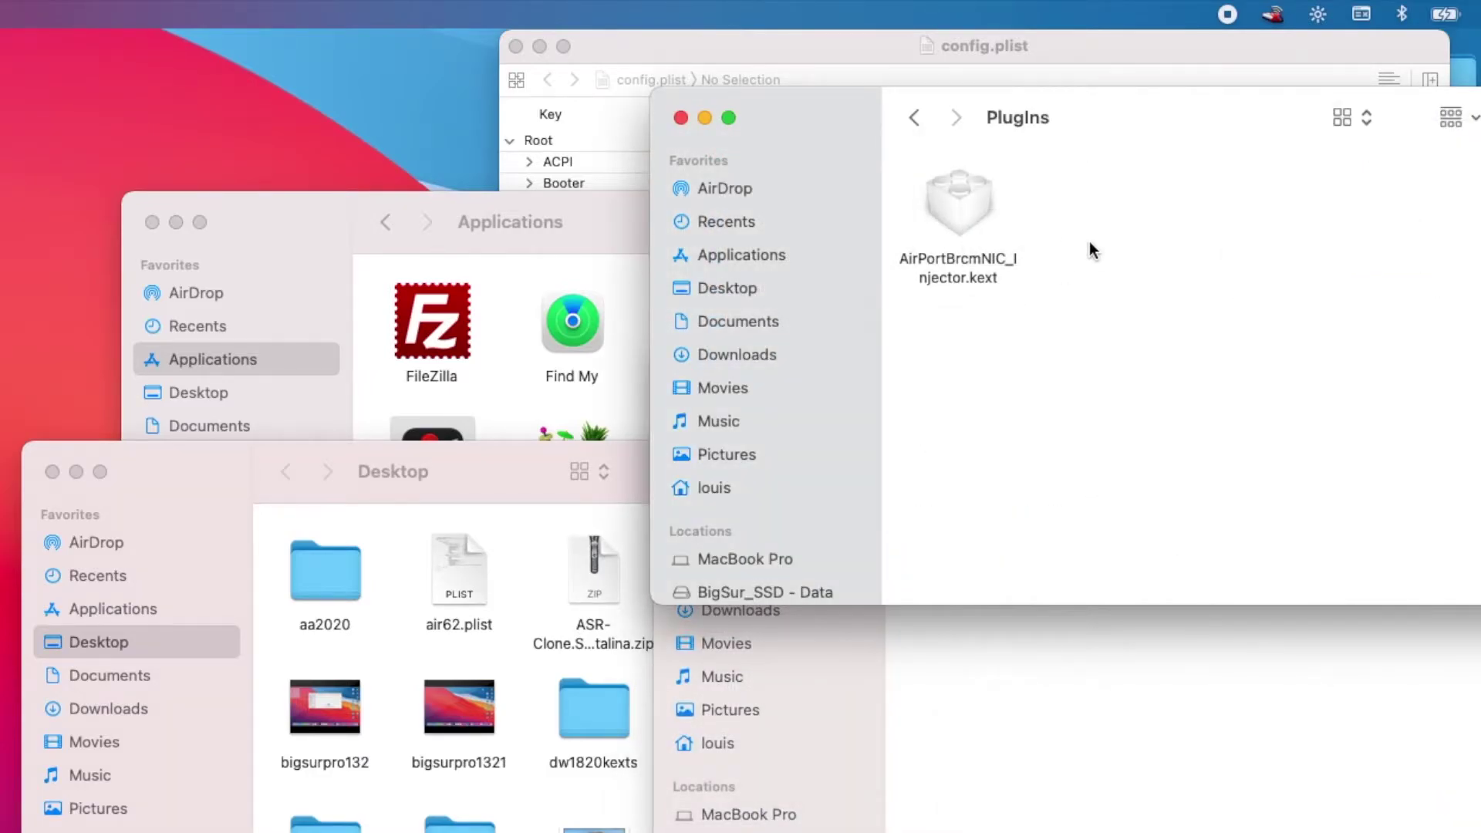
left_click(679, 118)
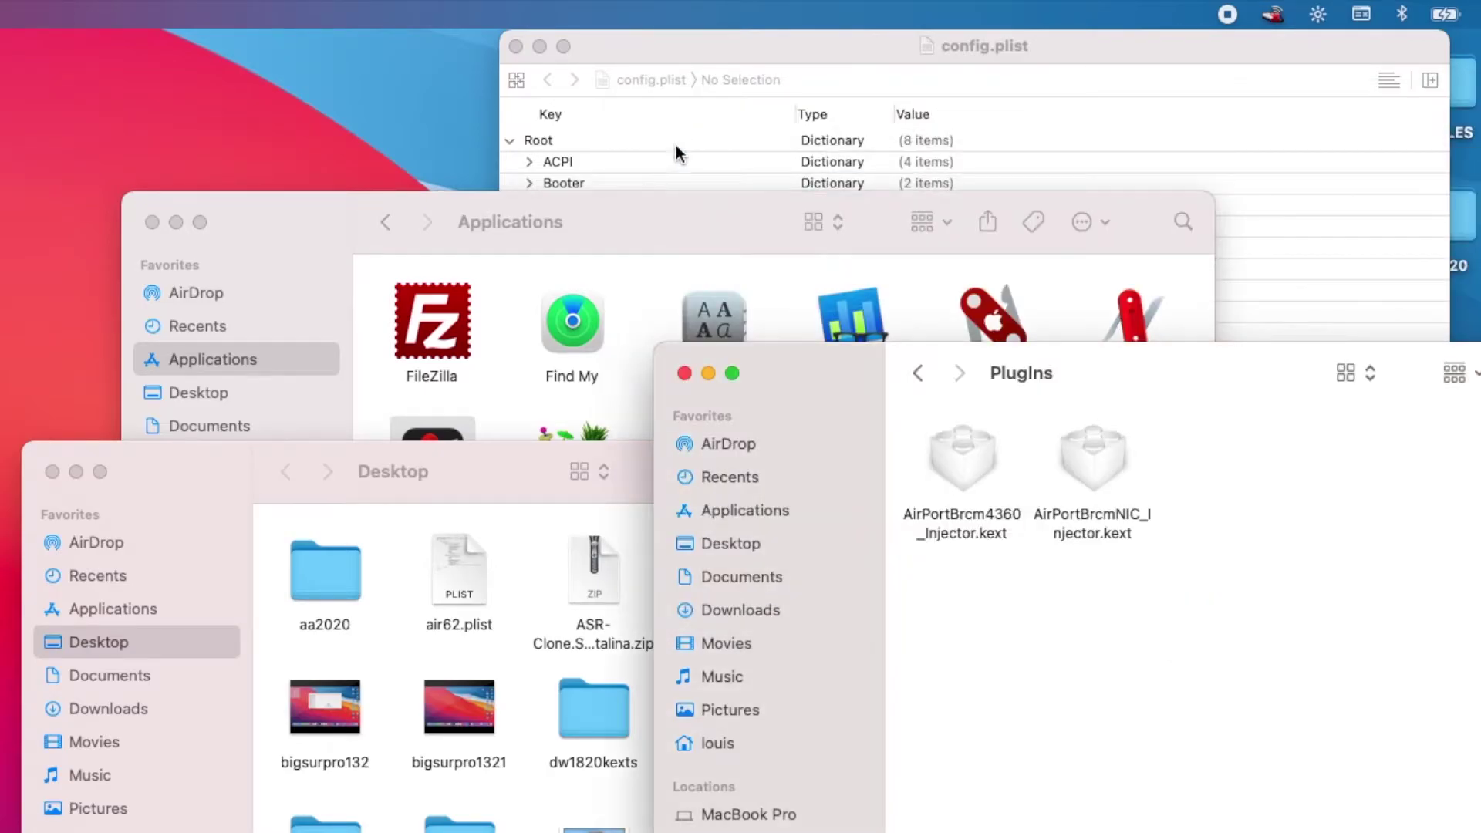
left_click(685, 377)
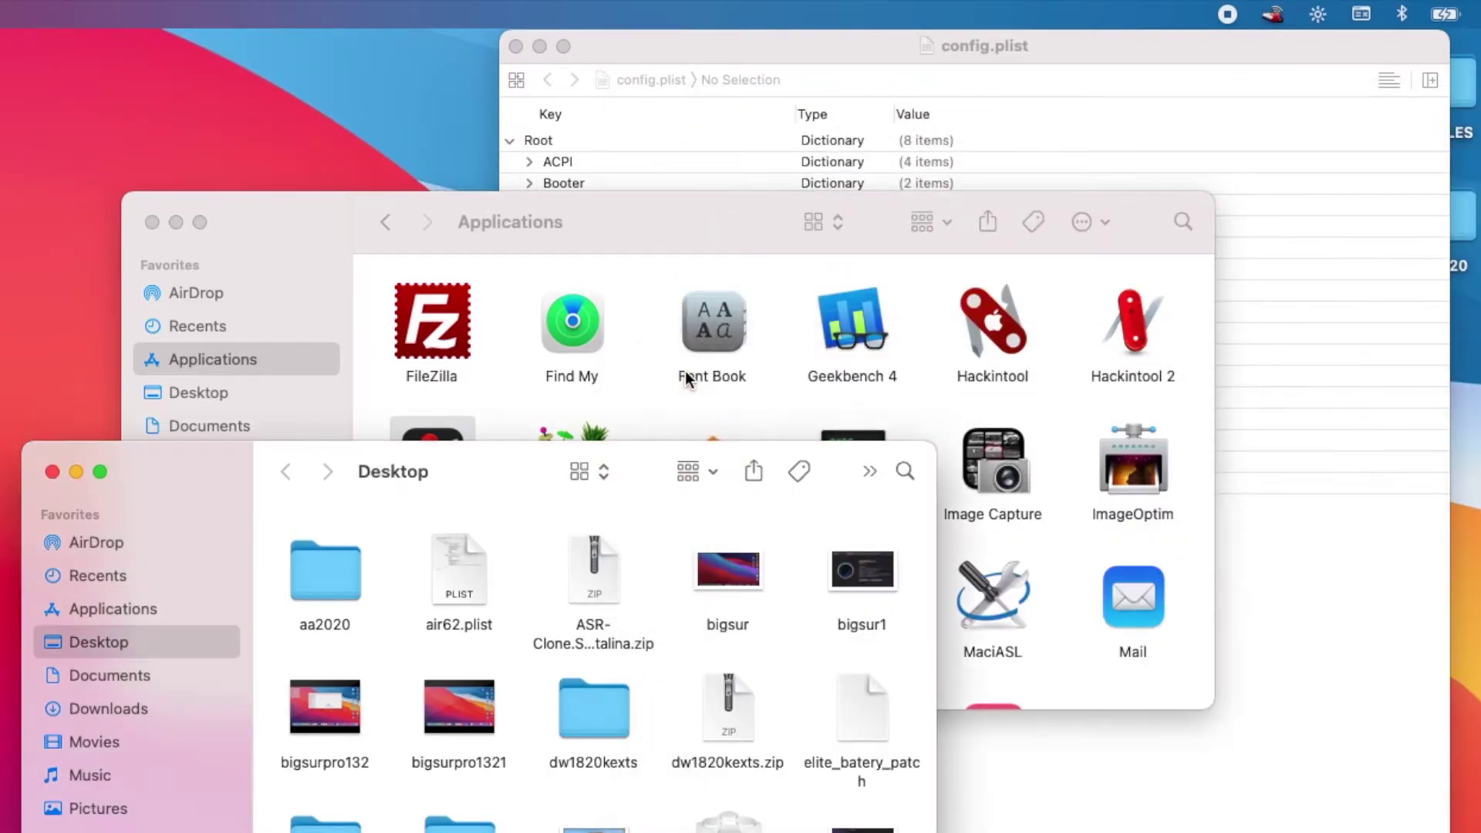
Step: In config.plist, collapse the BCM4352 PCI entry and expand Kernel > Add
left_click(1028, 46)
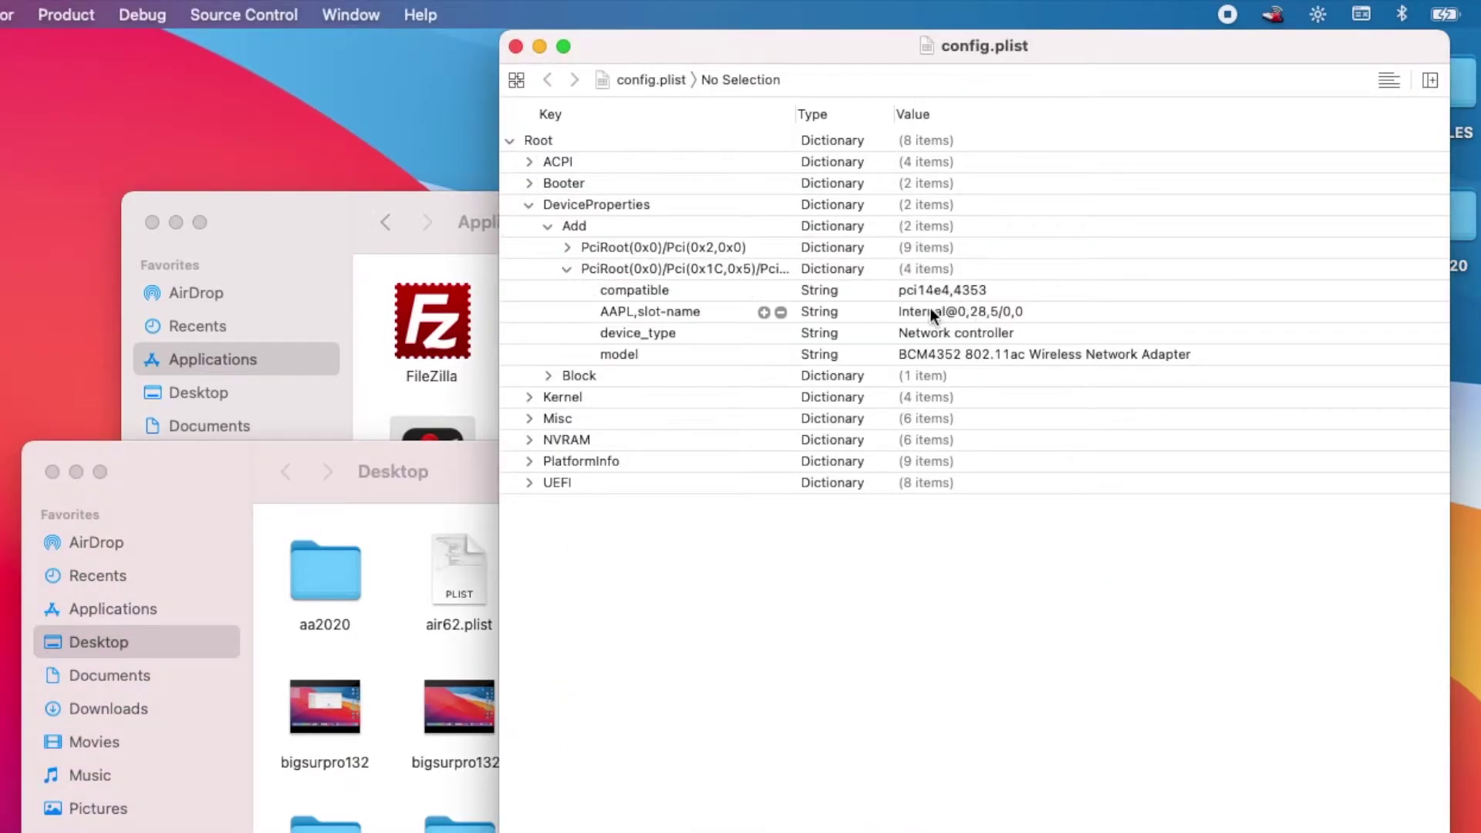
left_click(566, 269)
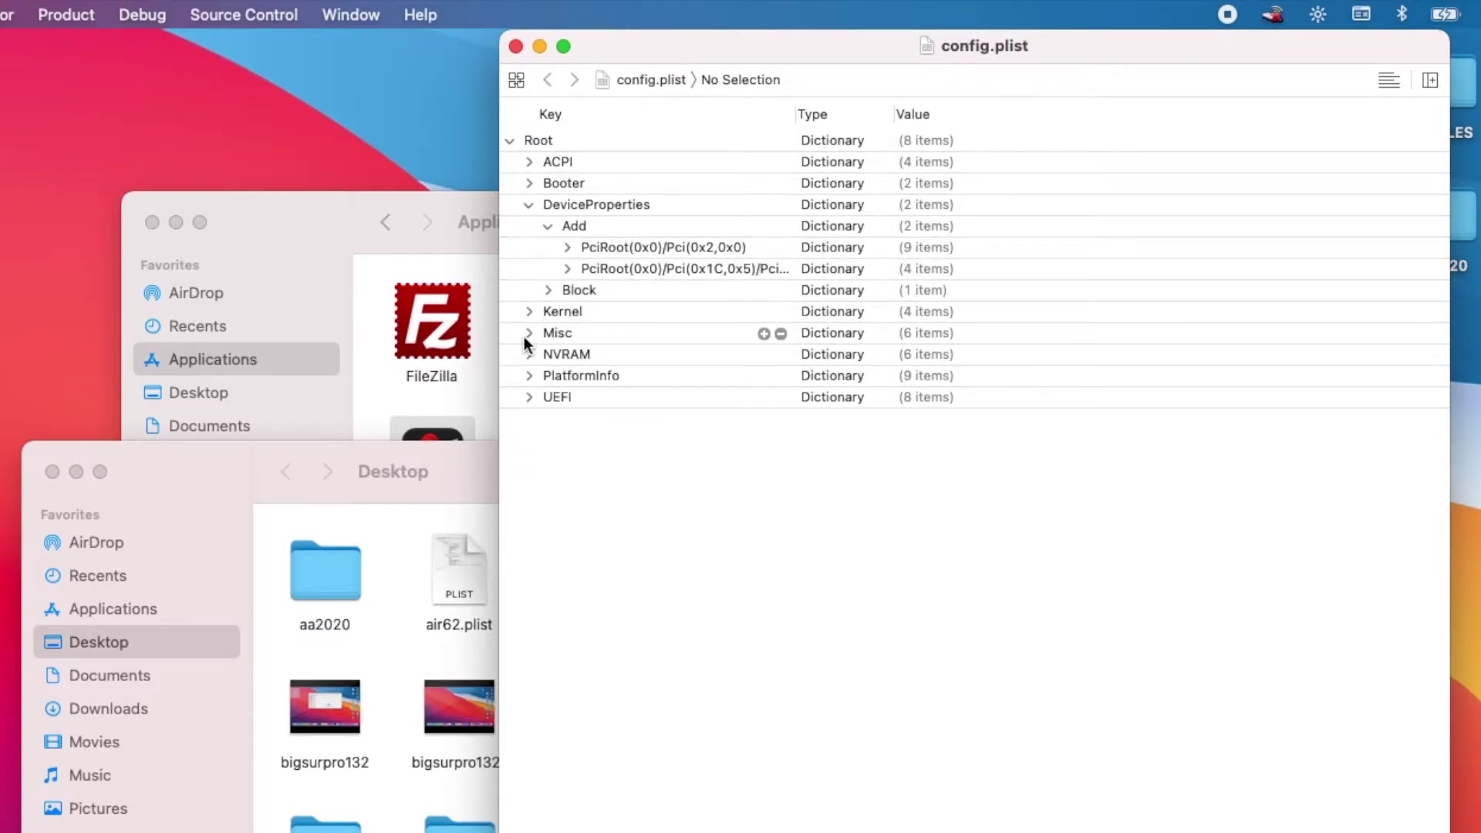
left_click(529, 310)
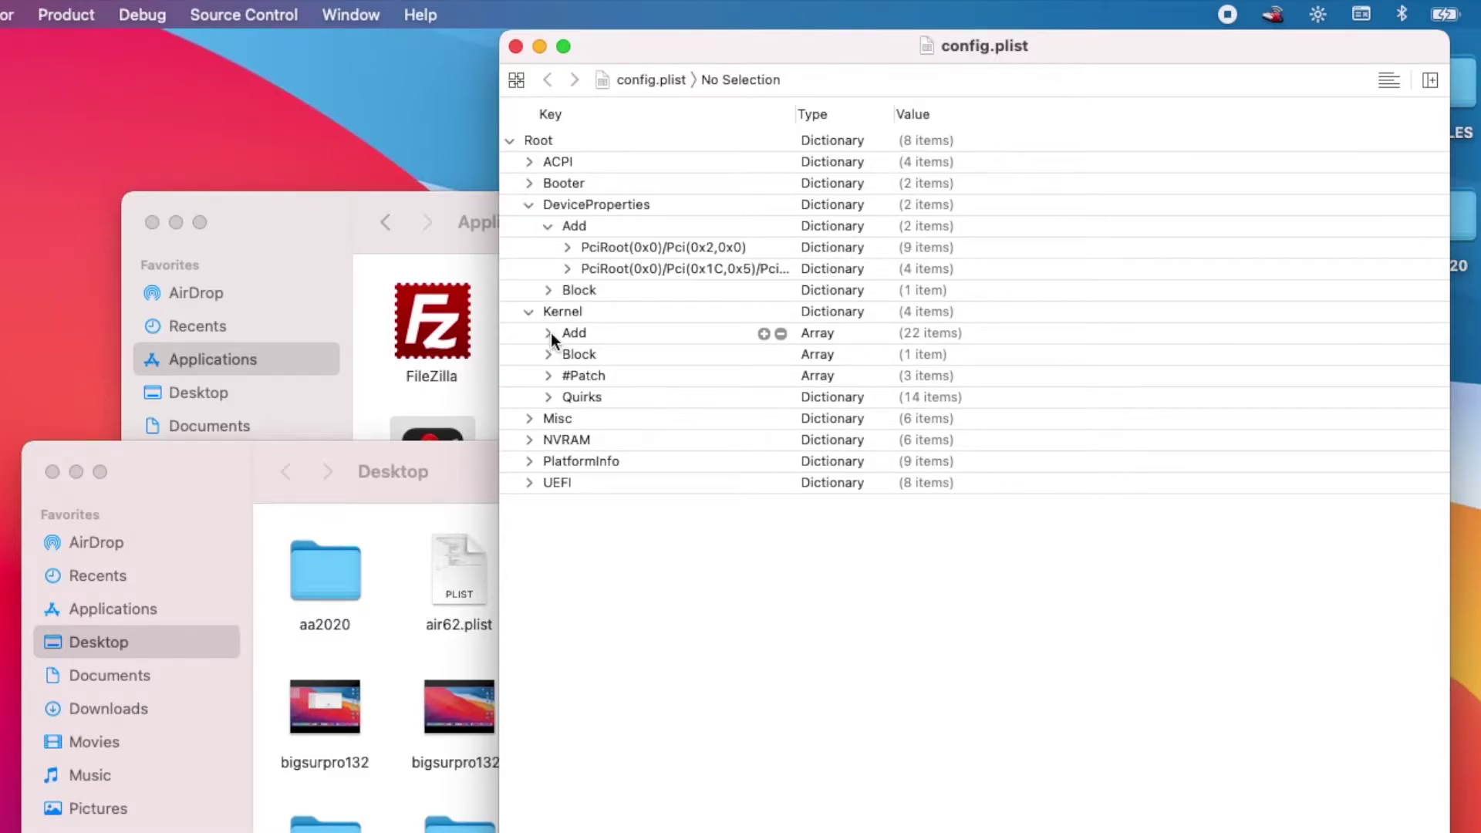
left_click(548, 333)
Step: Search config.plist for 'brcm' to find the AirportBrcmFixup4360 and AirPortBrcmNIC_Injector entries
key("super+f")
type("brcm")
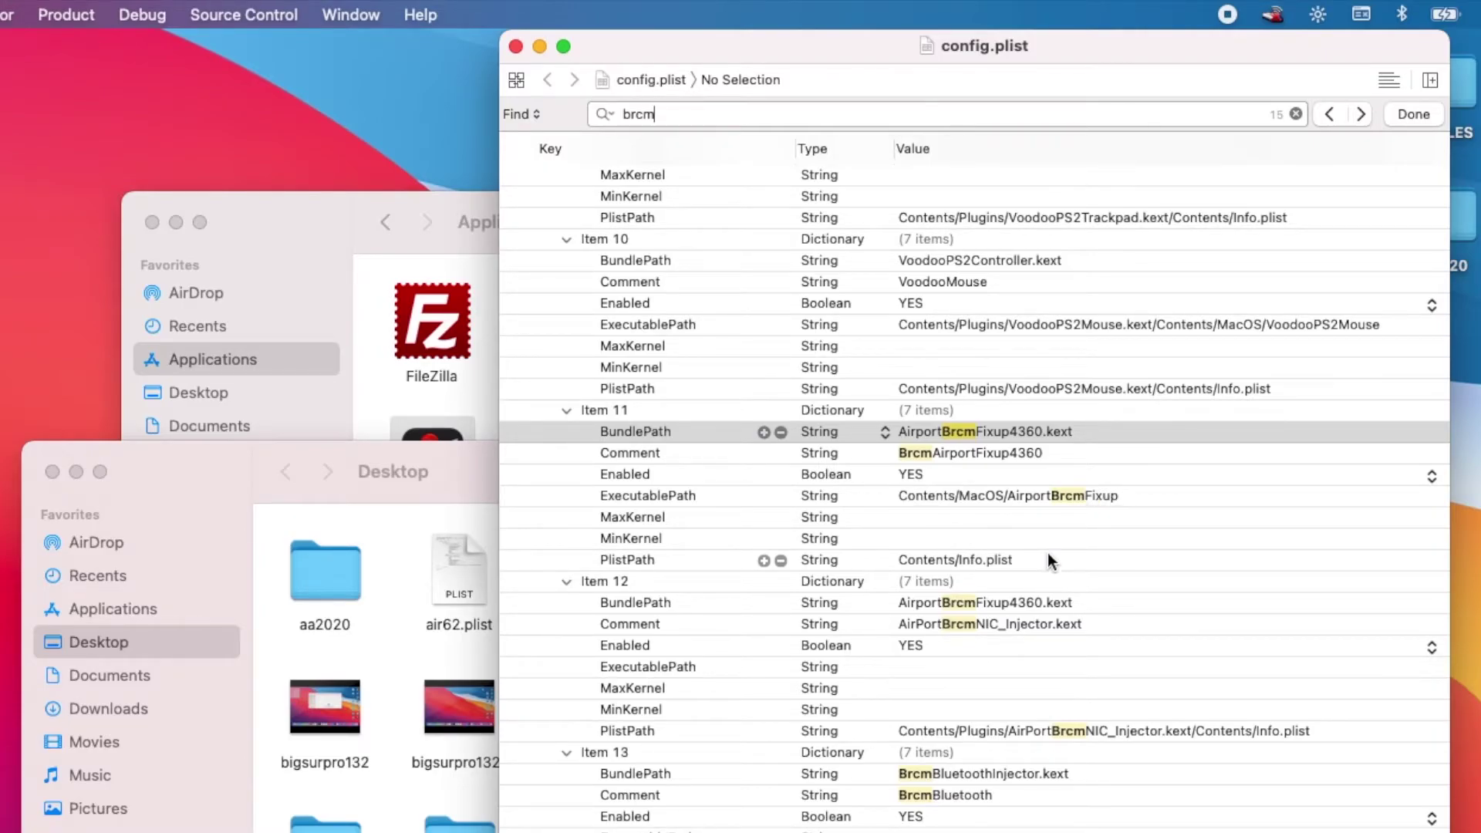
scroll(1100, 509, "down", 1)
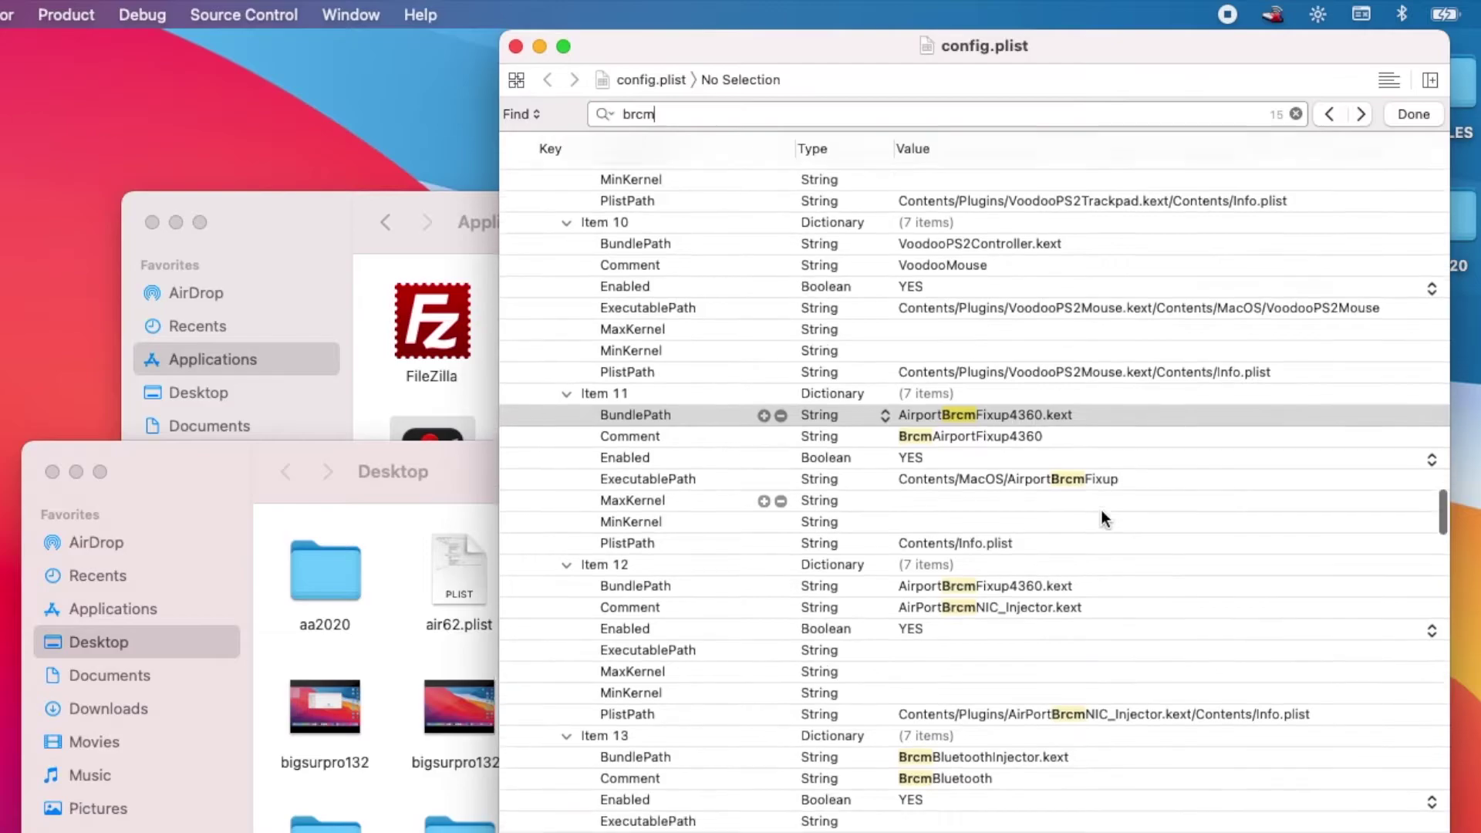
scroll(1102, 517, "down", 5)
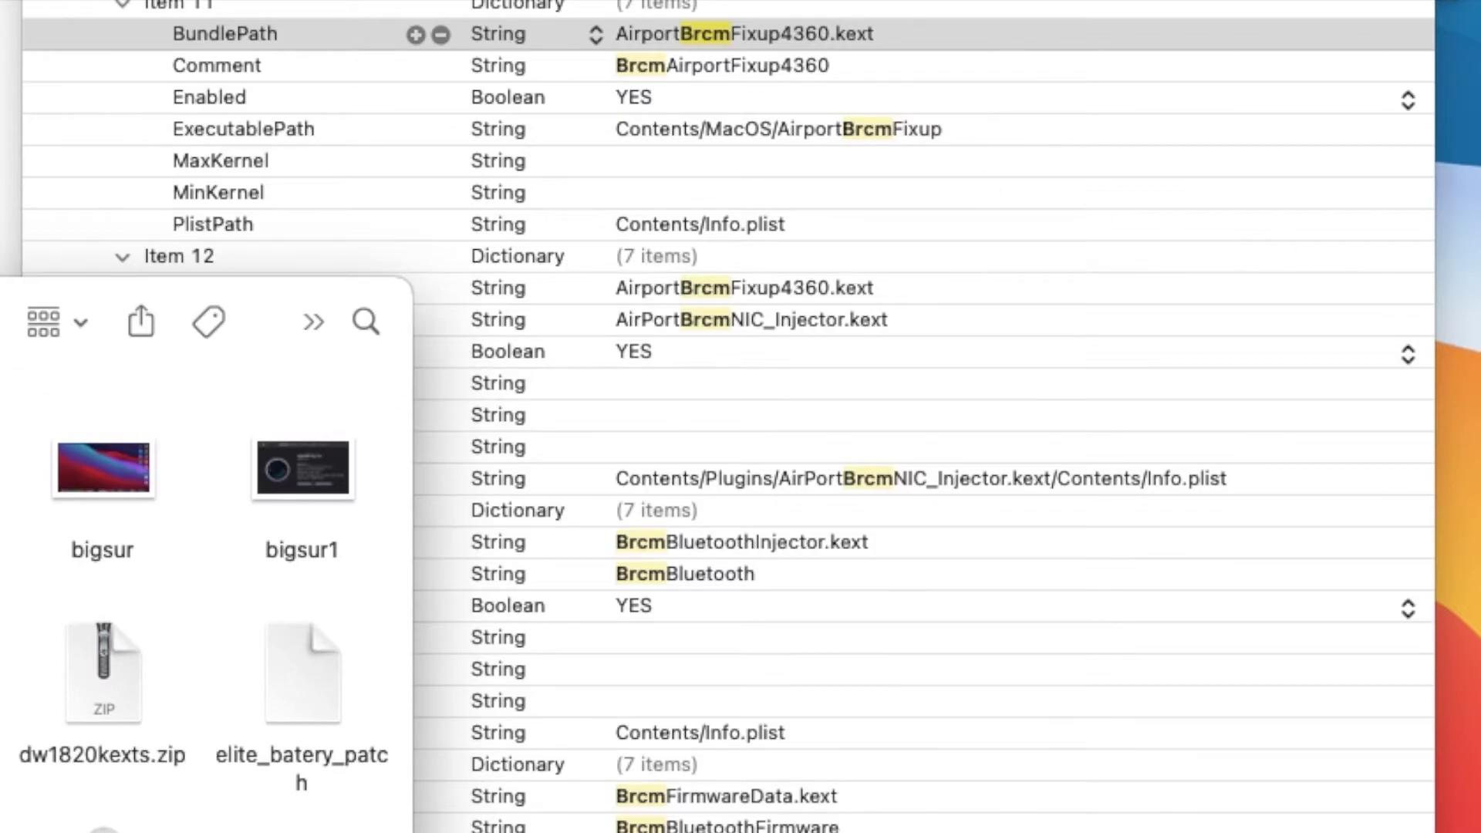
Step: In a new Finder window, show the package contents of EFI/OC/Kexts/AirportBrcmFixup4360.kext
key("super+n")
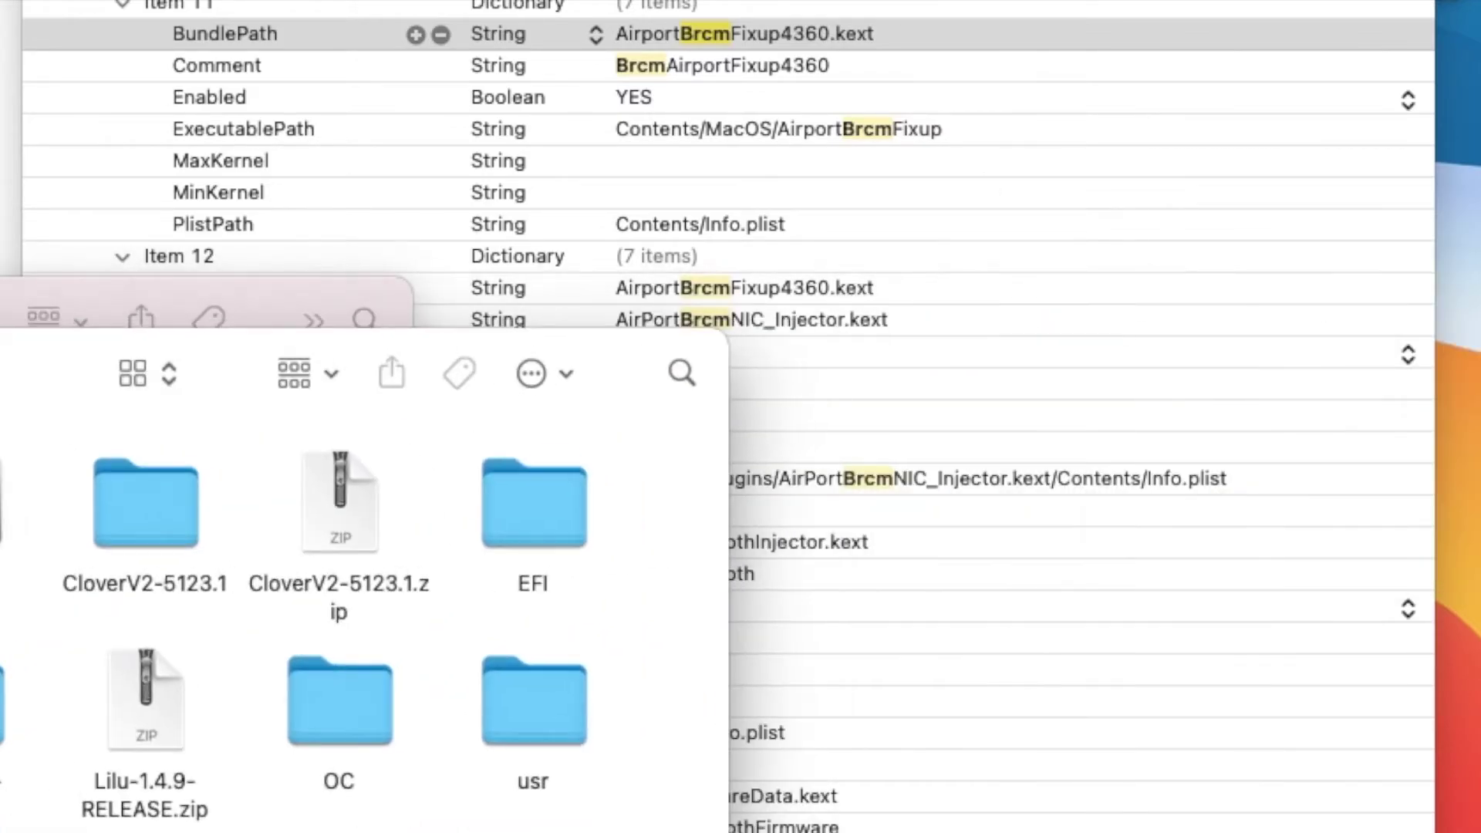
double_click(553, 507)
double_click(158, 525)
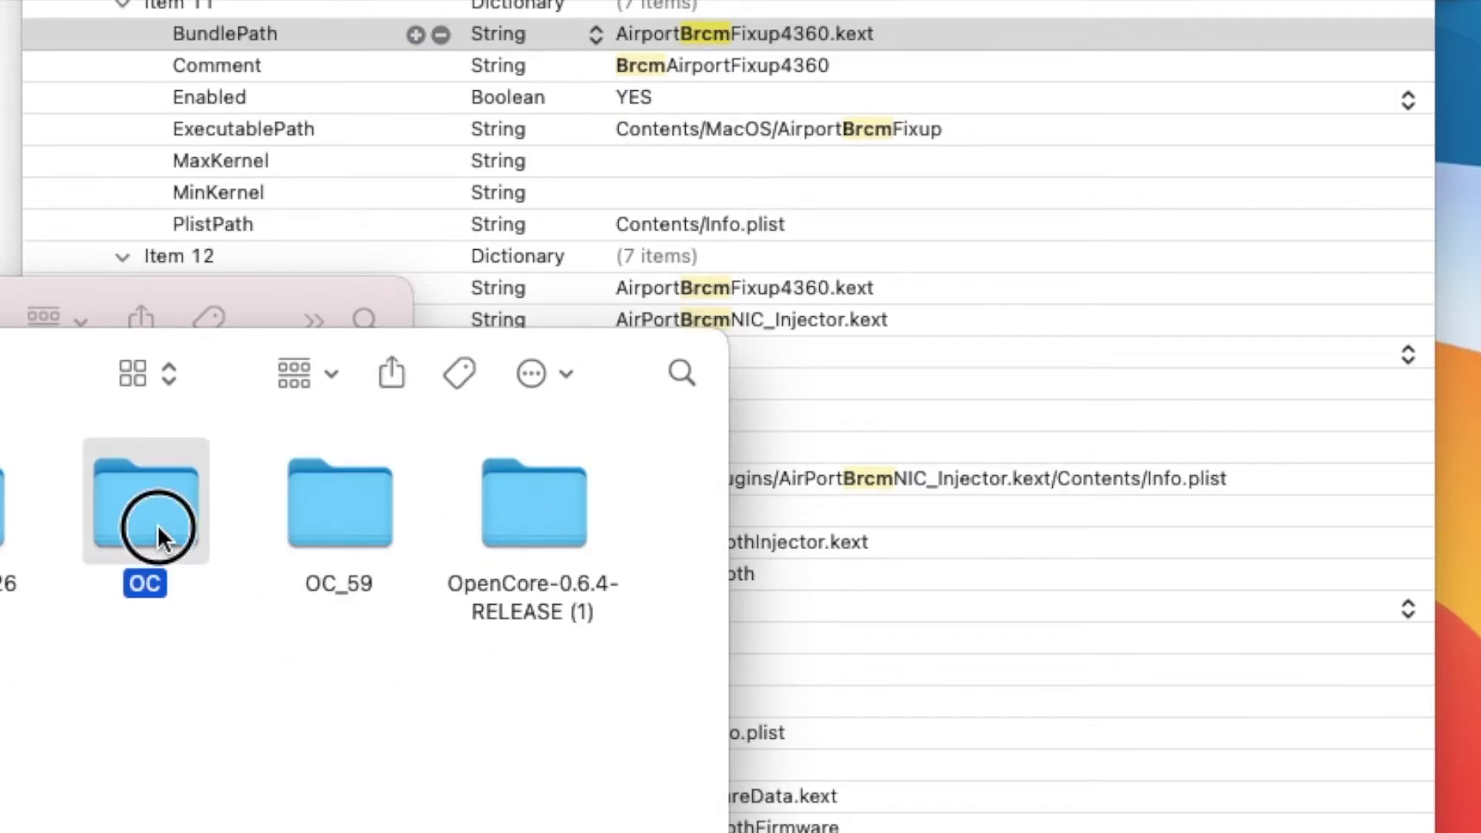
double_click(503, 719)
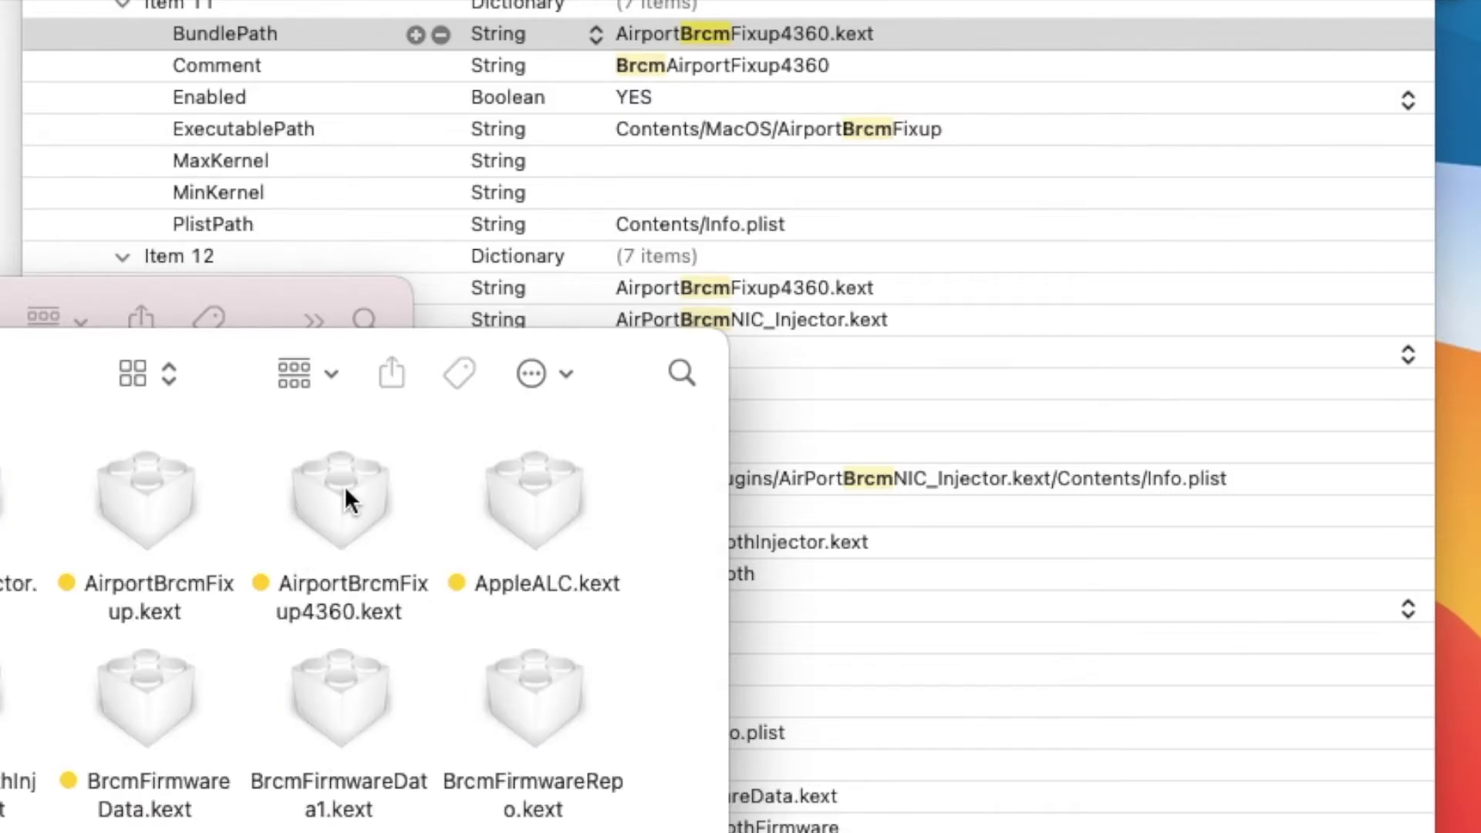
left_click(345, 492)
right_click(345, 492)
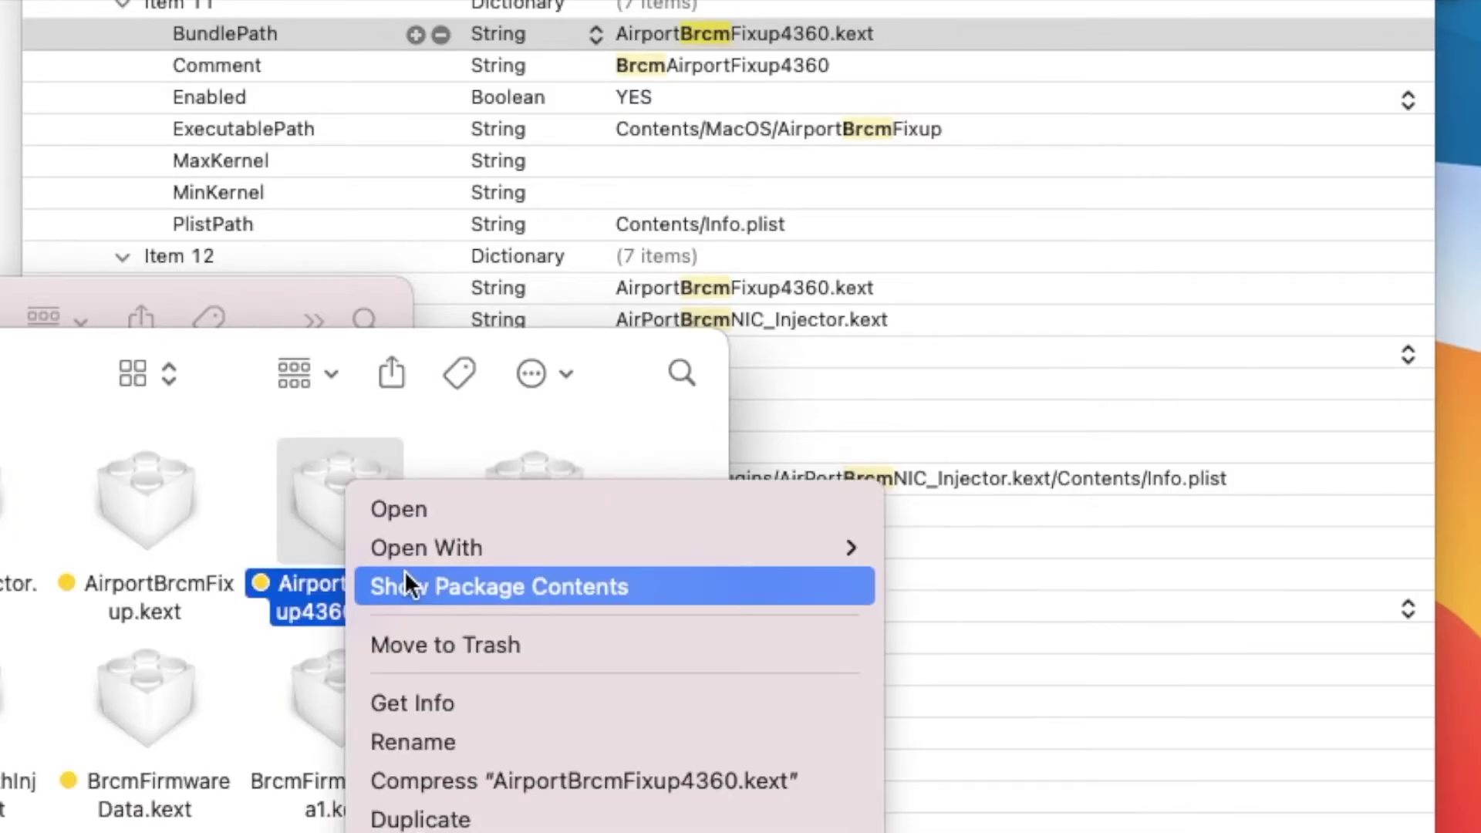
left_click(405, 575)
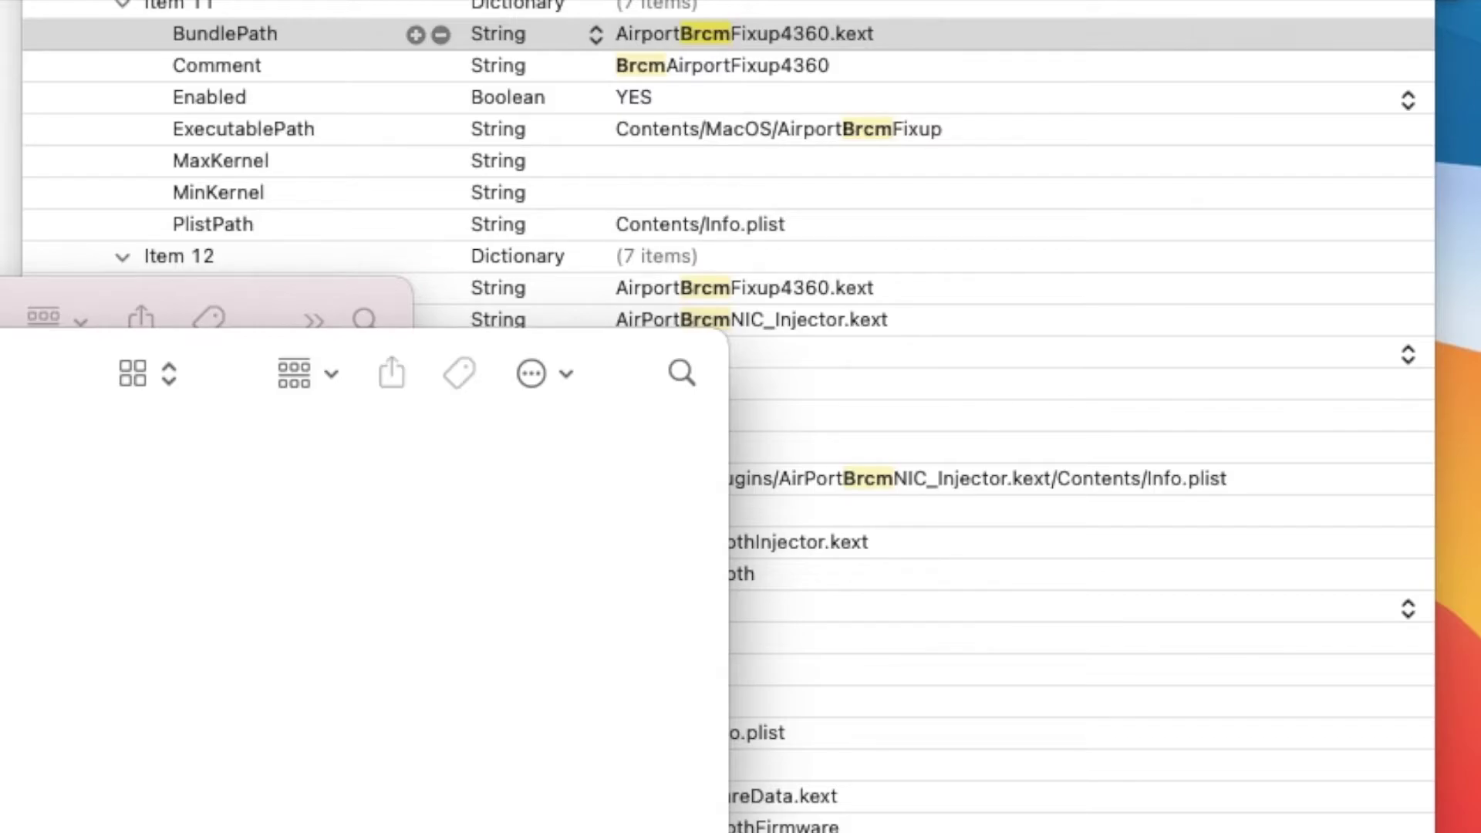
key("super+Tab")
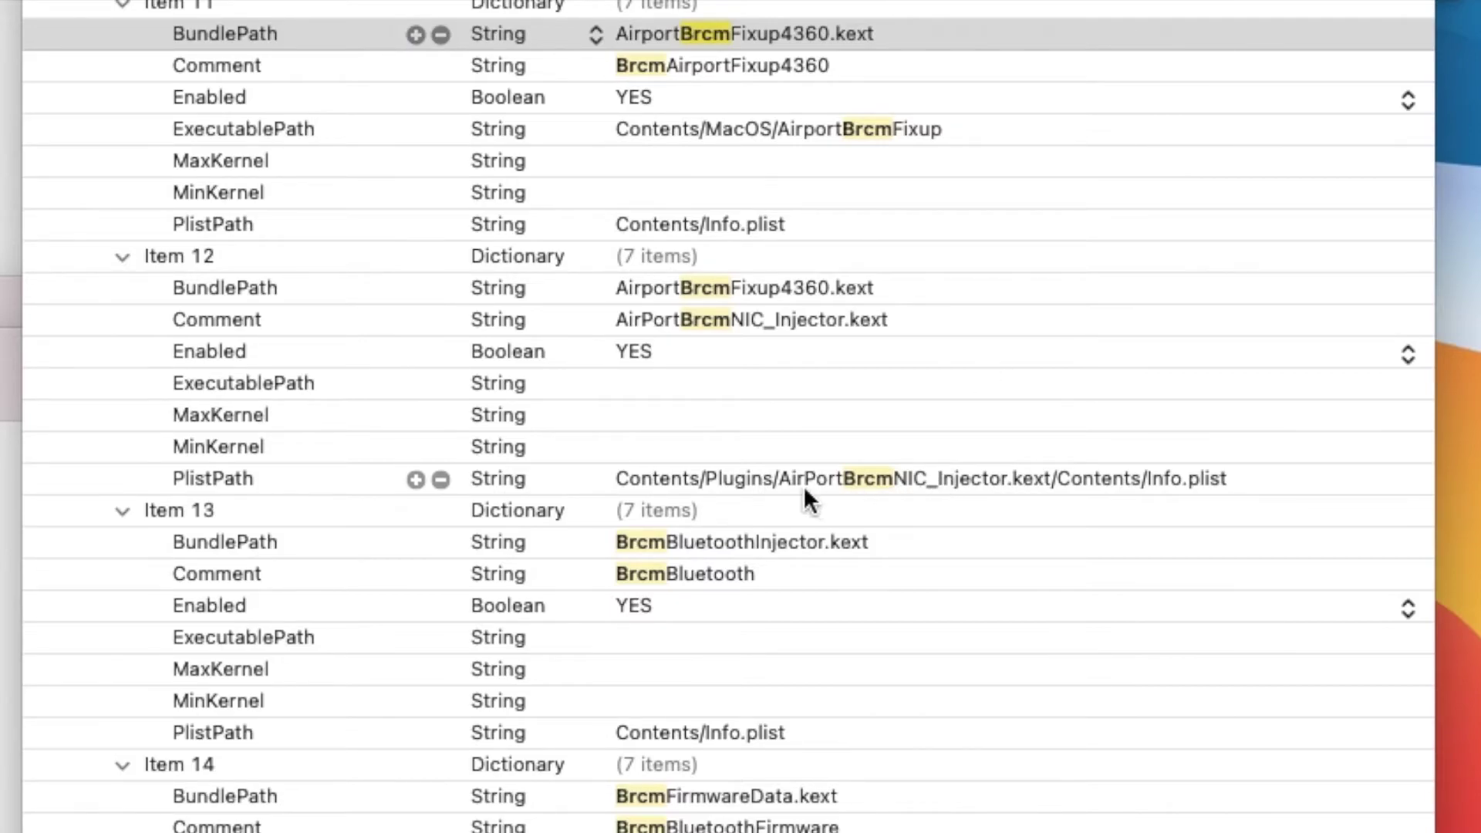
Step: Select Item 12's PlistPath, confirm brcmfx-driver=2 in boot-args, and close the Desktop window
left_click(660, 482)
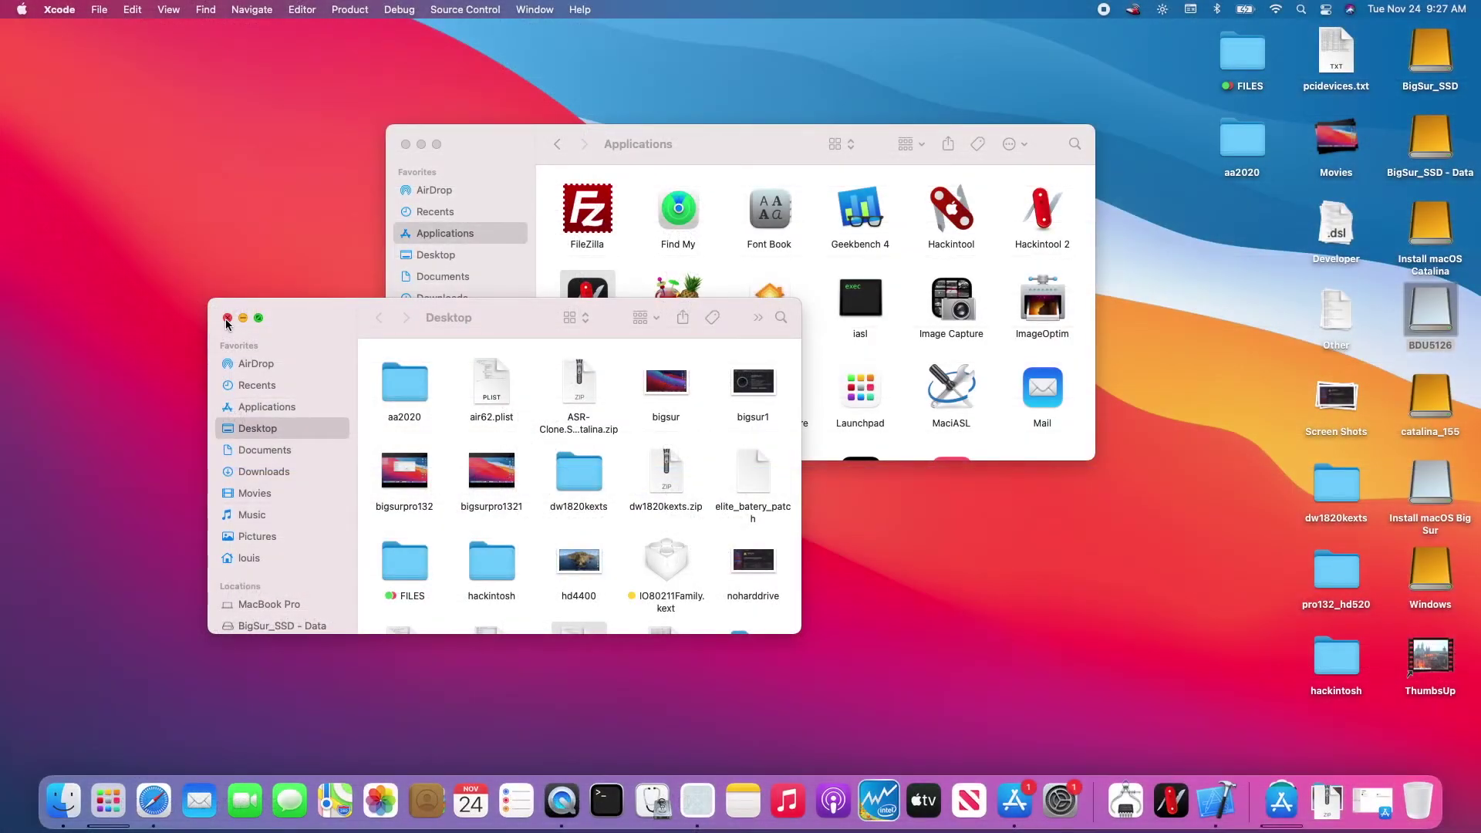
left_click(222, 315)
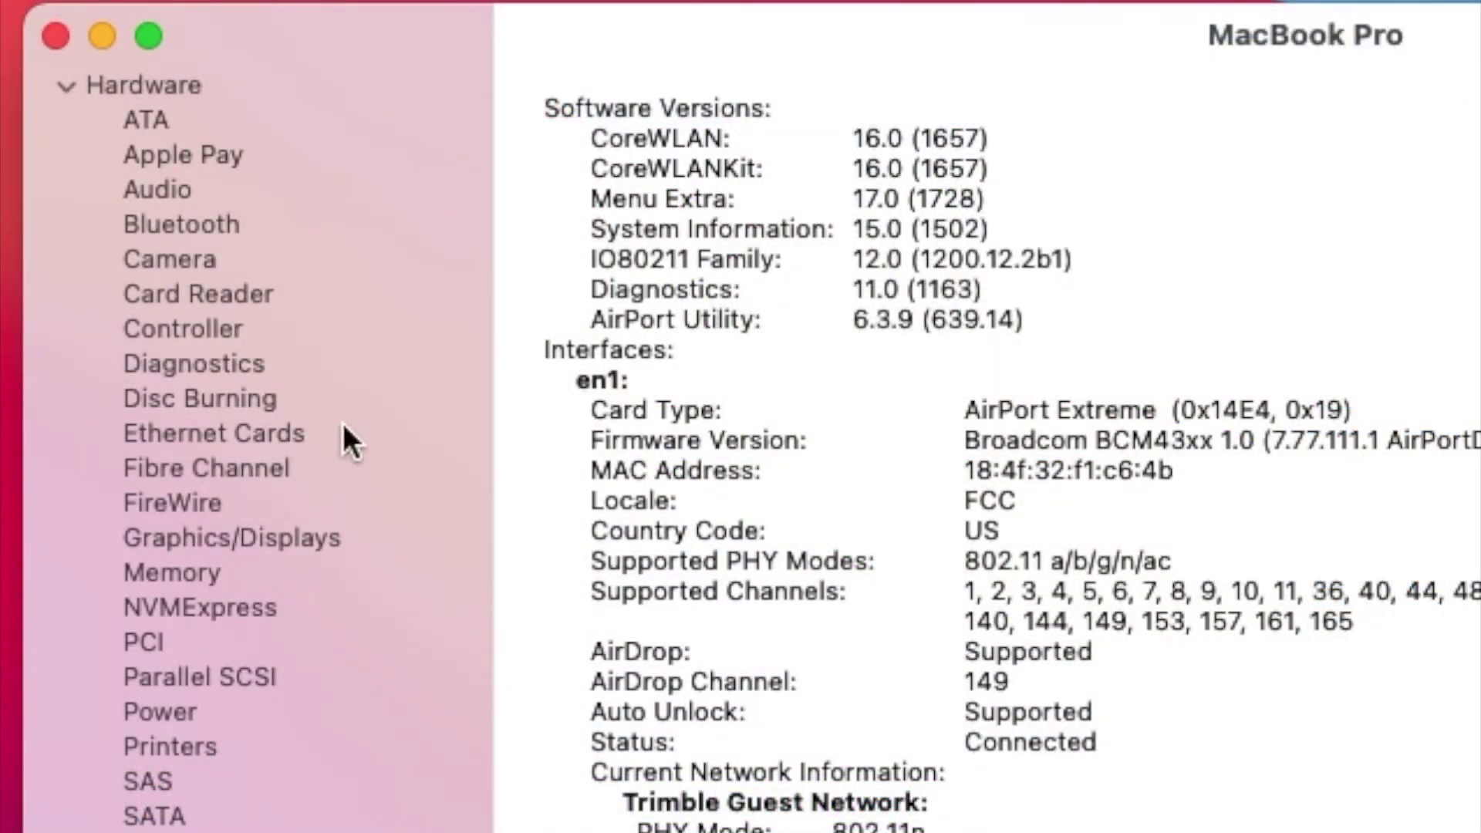
Step: After confirming the connected Broadcom AirPort Extreme Wi-Fi card, view the Bluetooth hardware details
left_click(224, 222)
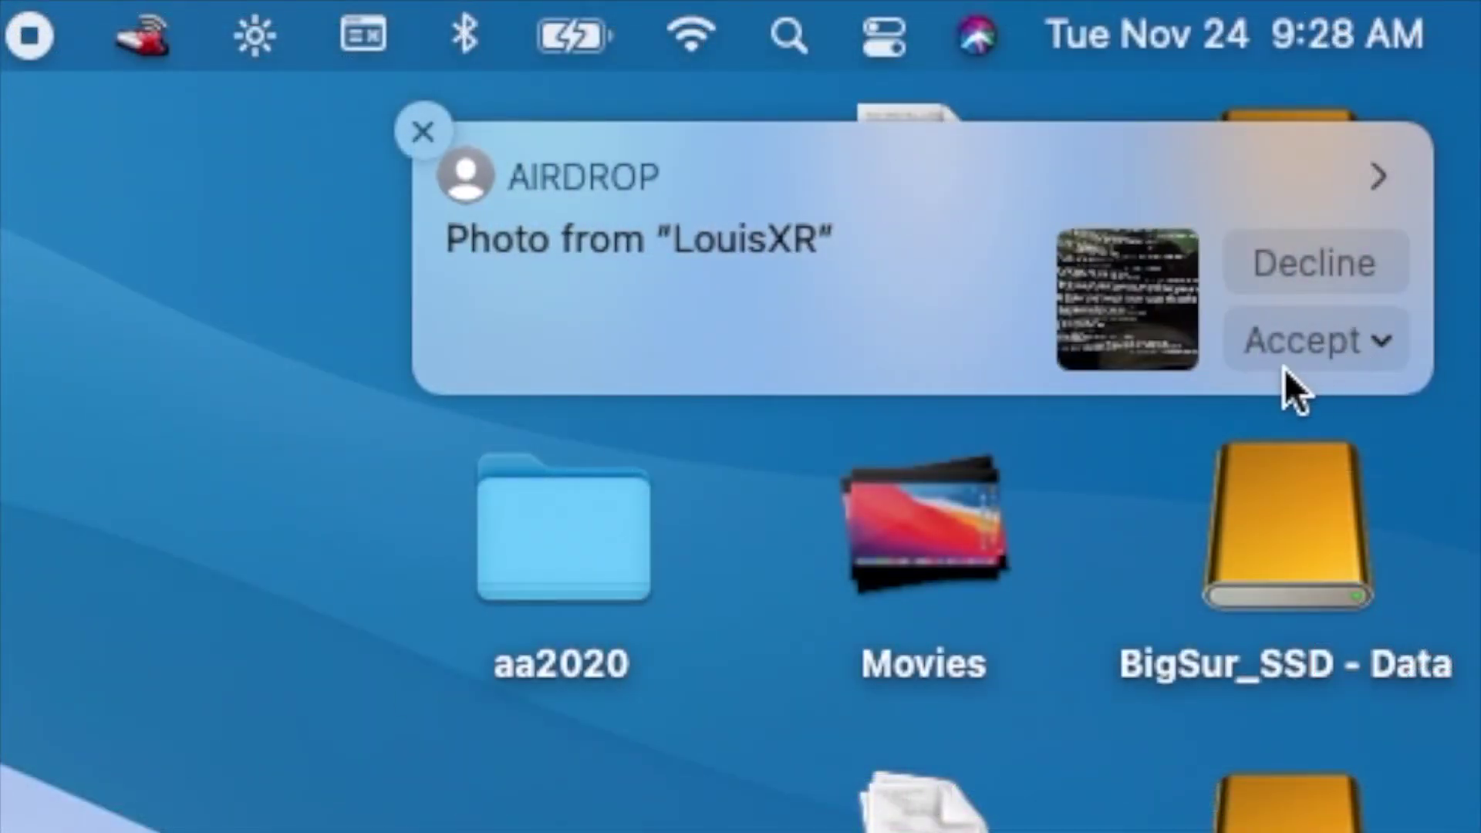
Step: Accept the AirDropped IMG_4796.JPG into Downloads, view it in Preview, then close it
left_click(1296, 362)
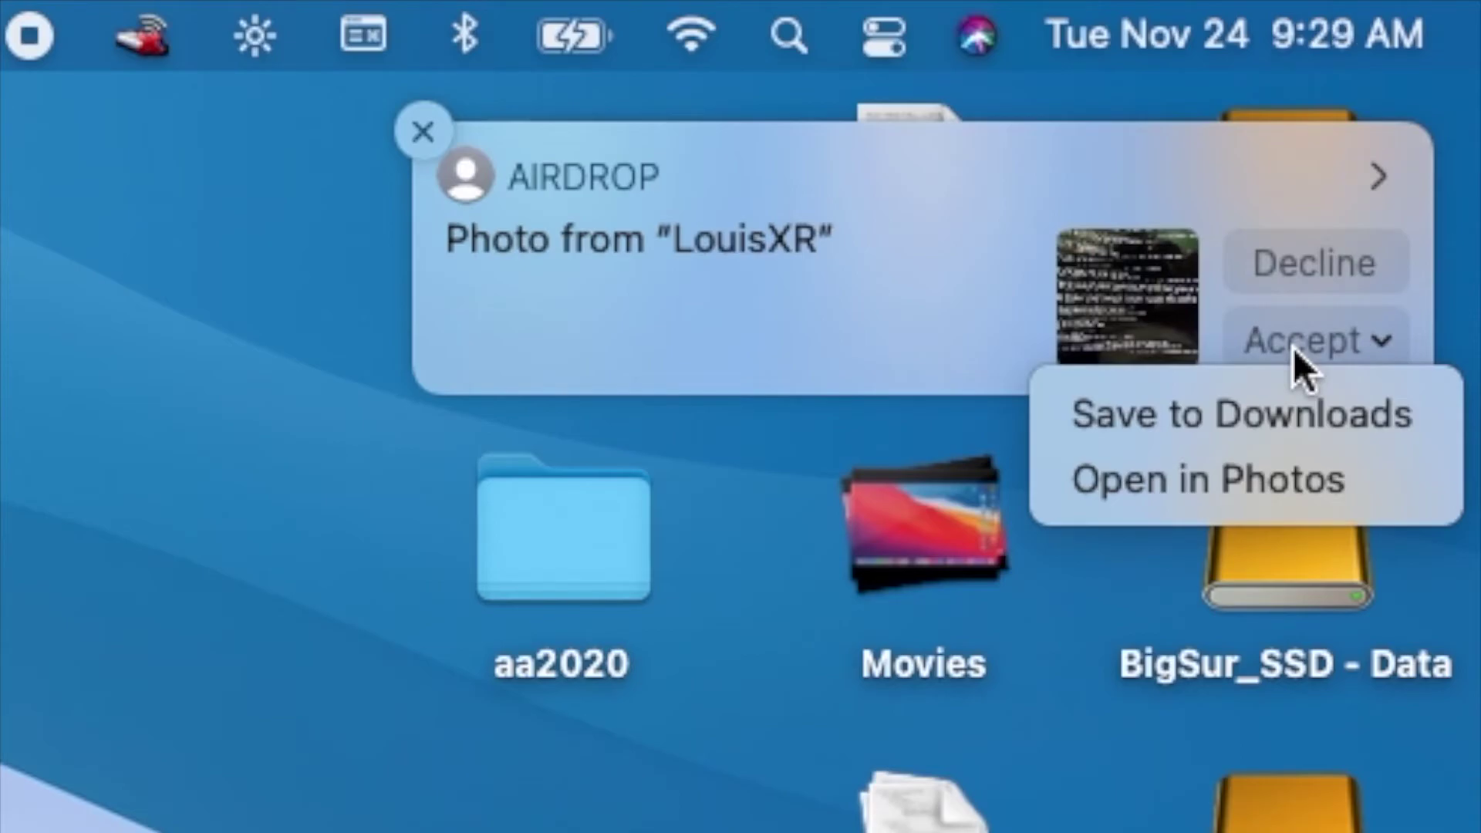
left_click(1293, 395)
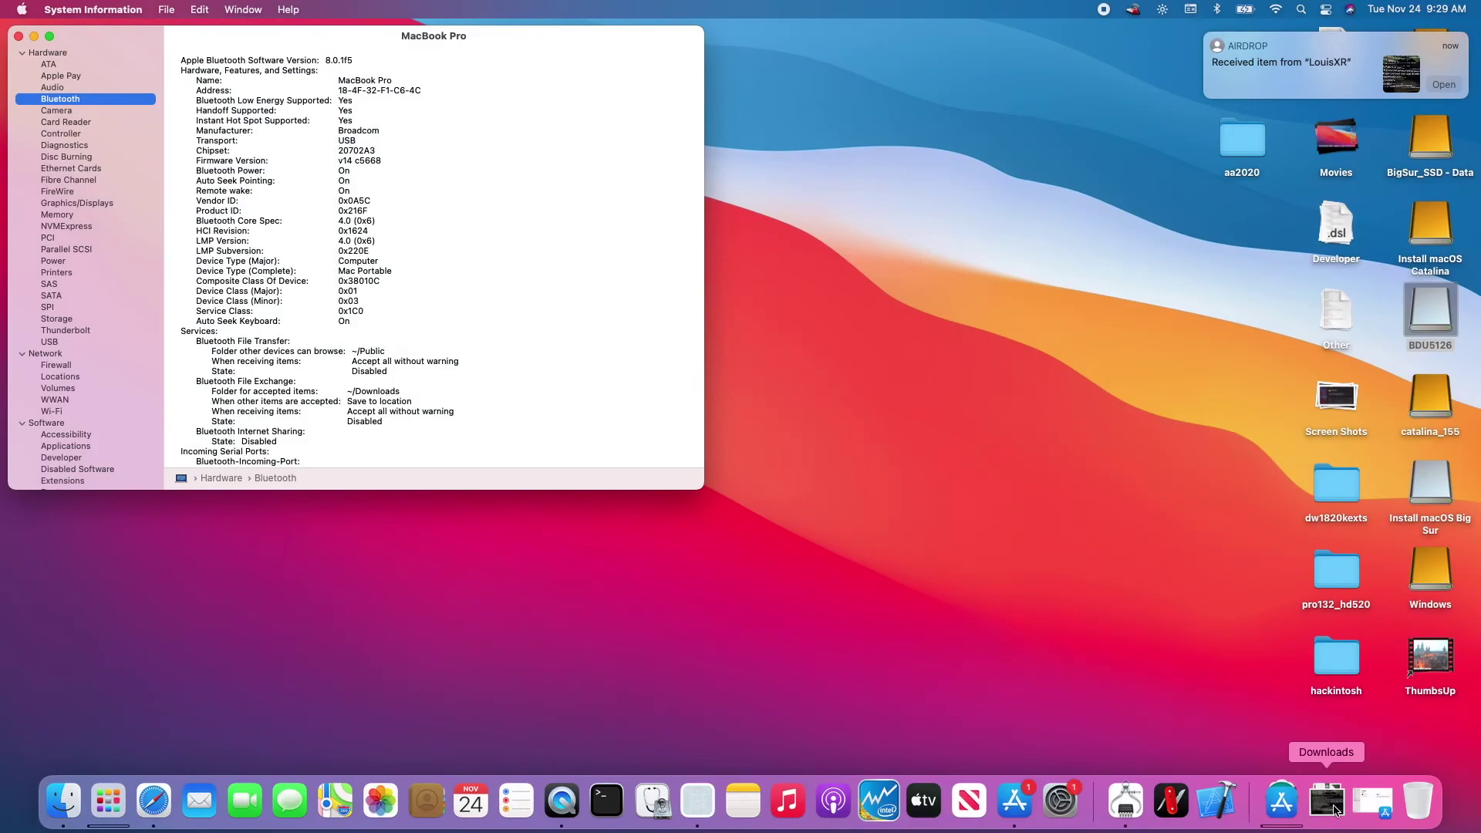
left_click(1329, 804)
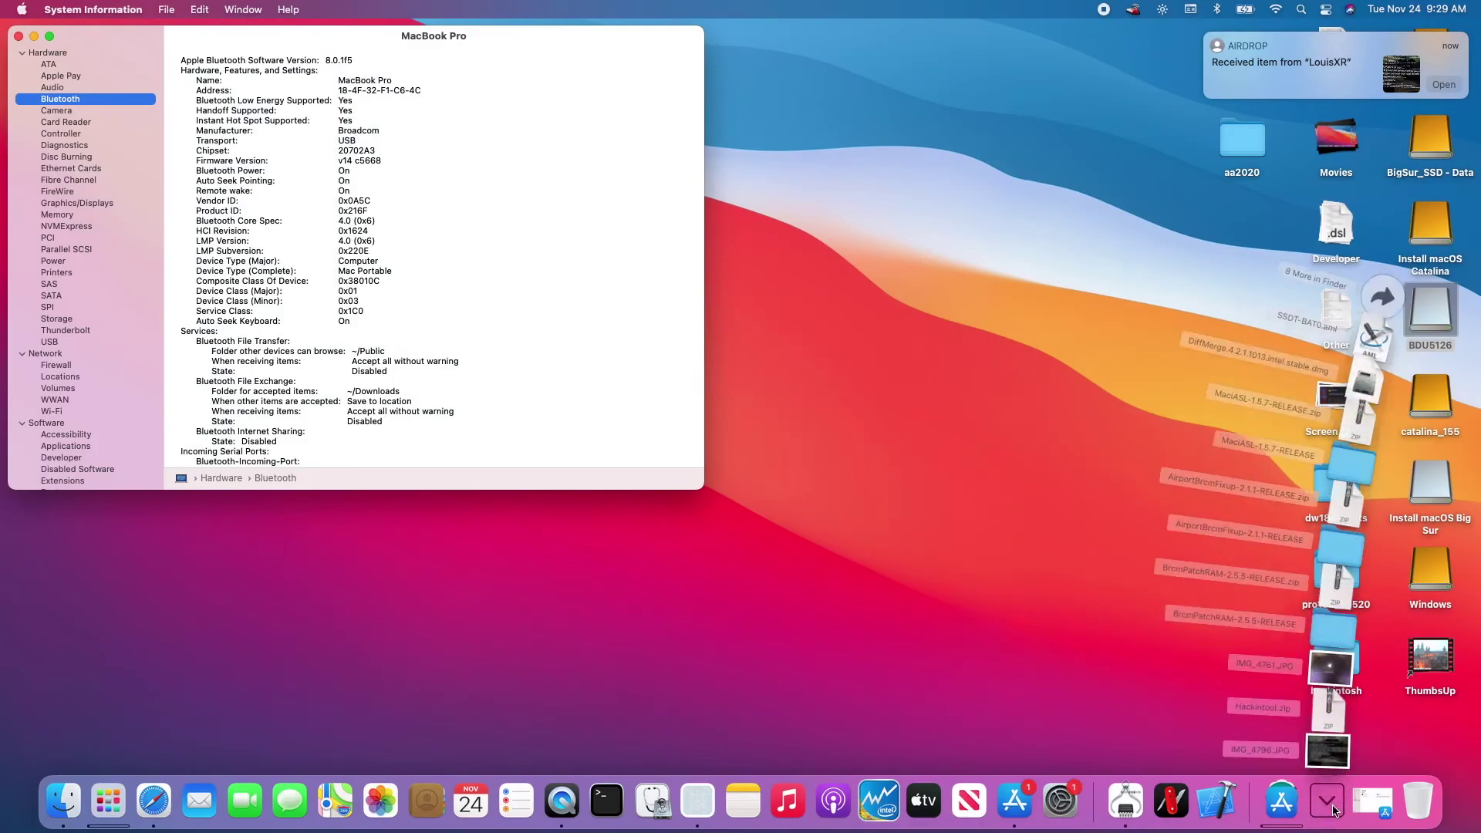
left_click(1340, 738)
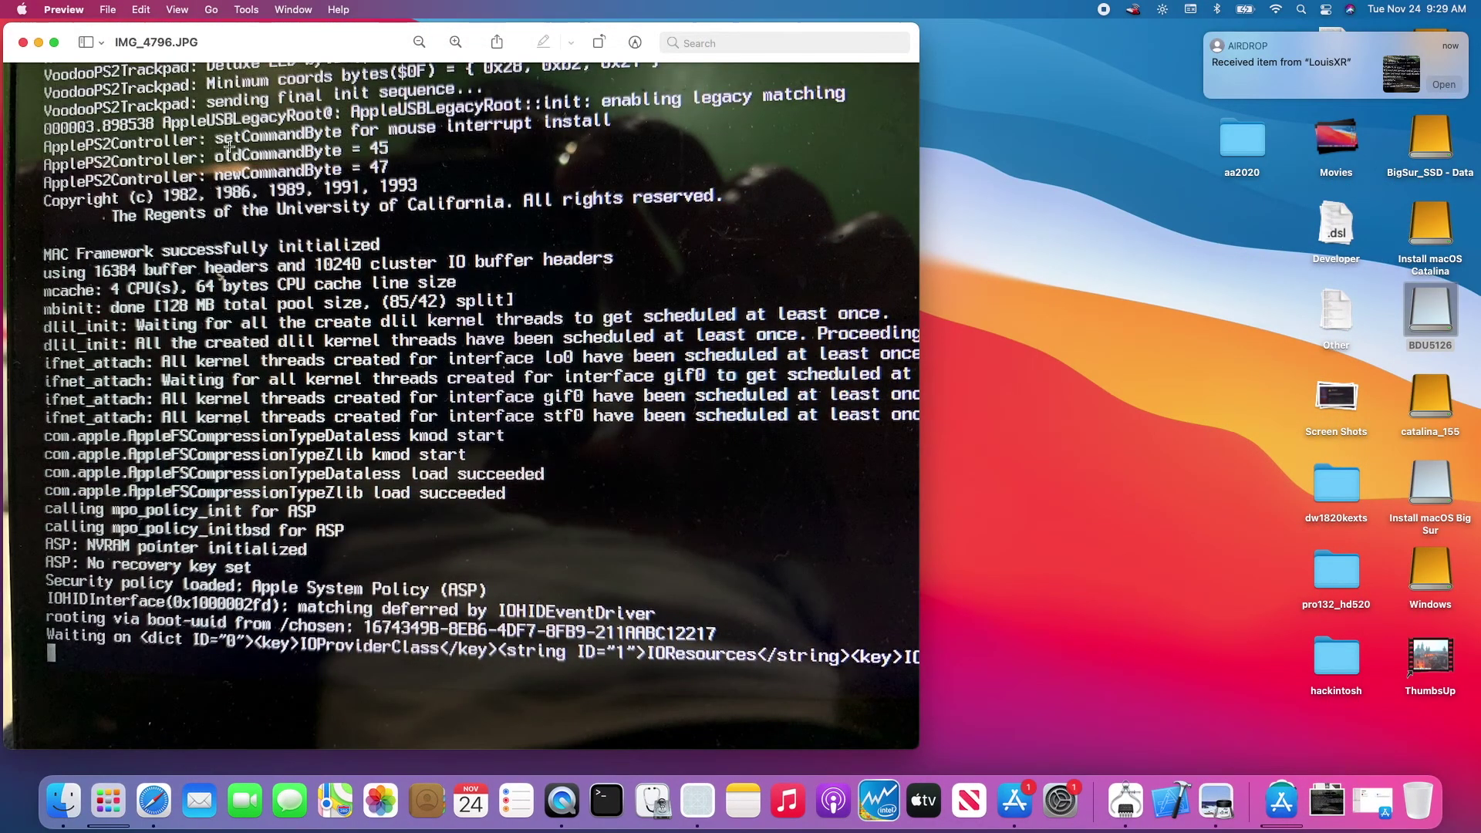
left_click(21, 42)
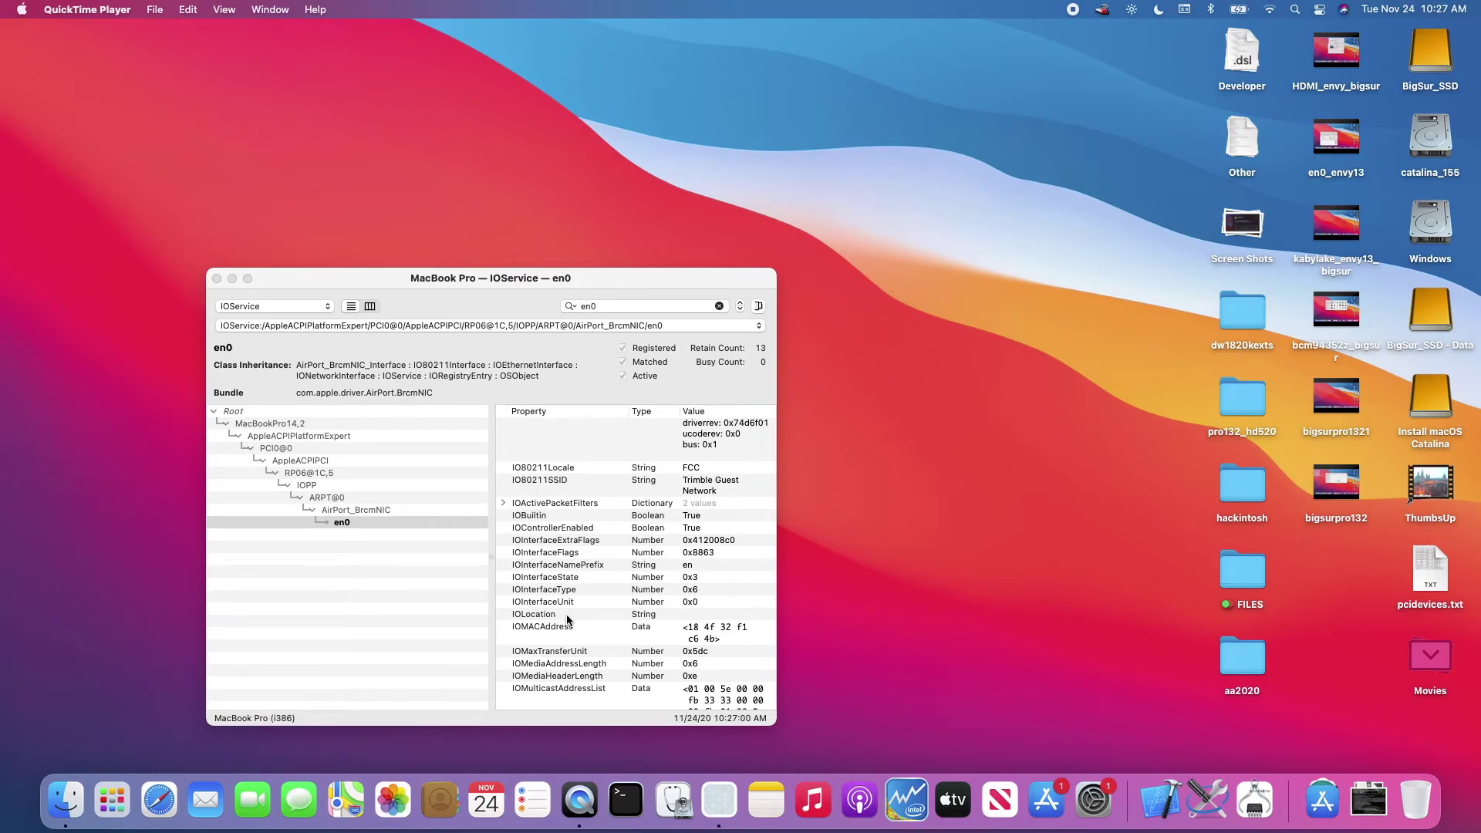
Step: In IORegistryExplorer, select en0's IOBuiltin property to confirm it reads True
left_click(549, 519)
left_click(546, 517)
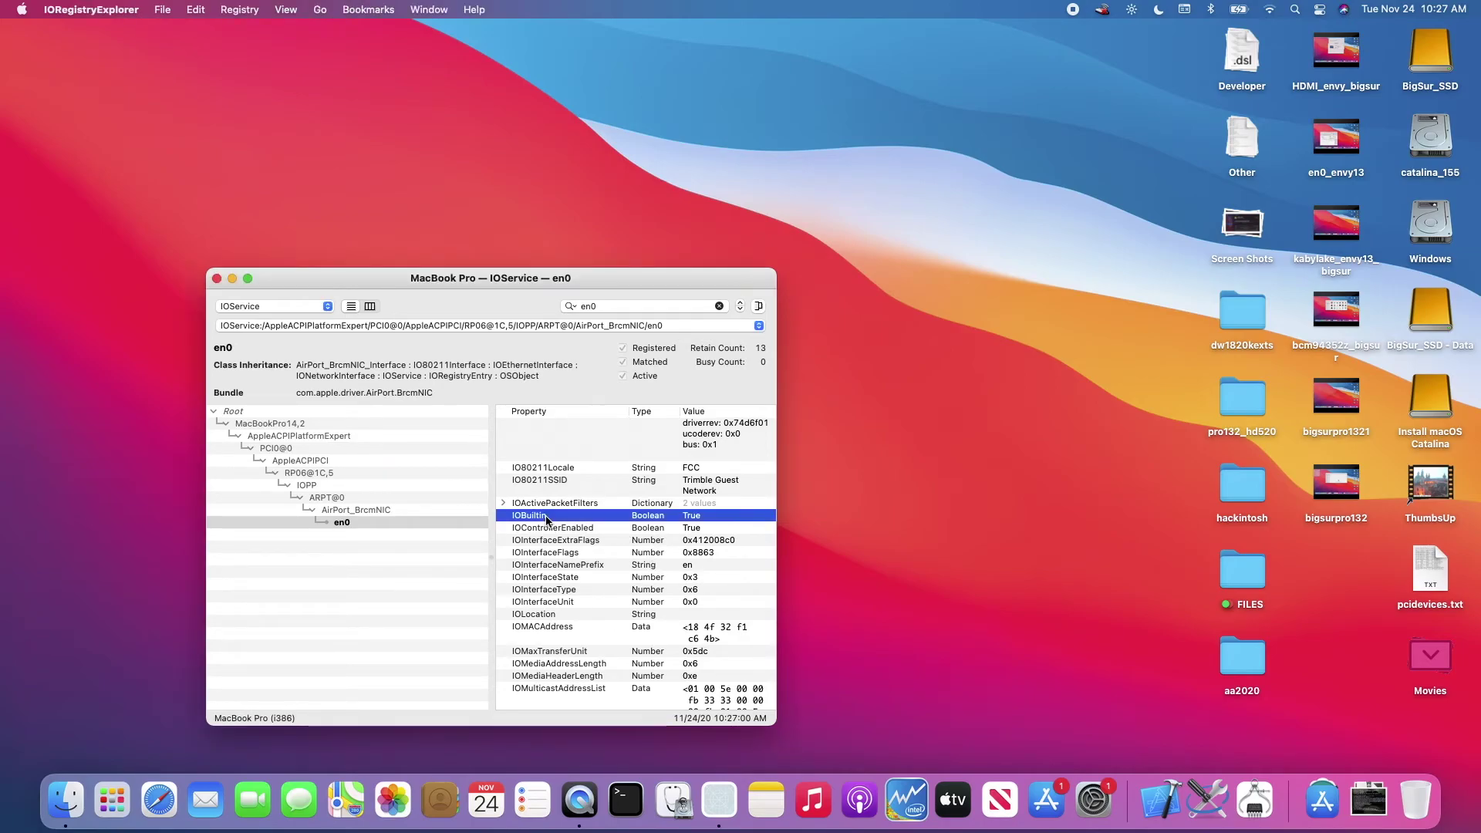